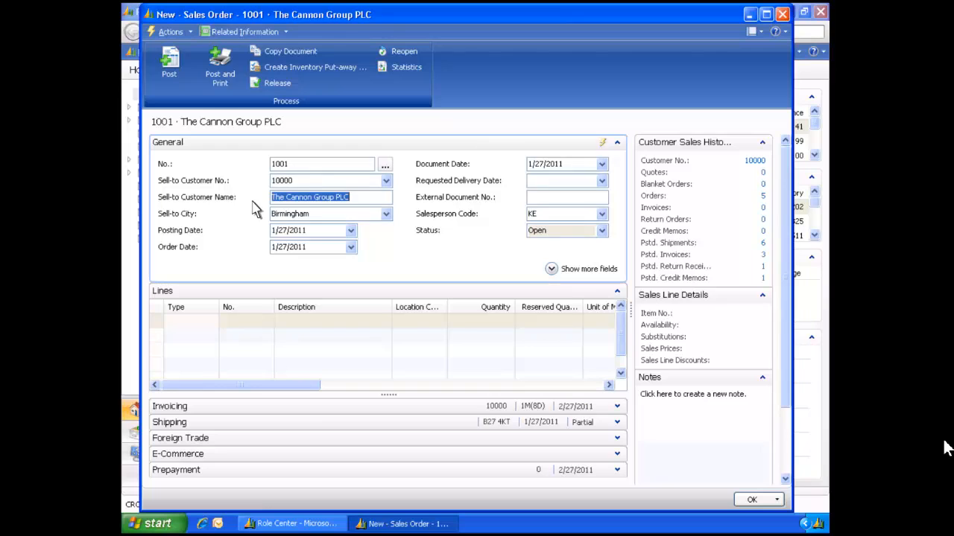
Add an item line to the sales order for 1896-S, ATHENS Desk, with a quantity of 10.
{"action": "left_click", "coordinate": [212, 323]}
{"action": "left_click", "coordinate": [213, 323]}
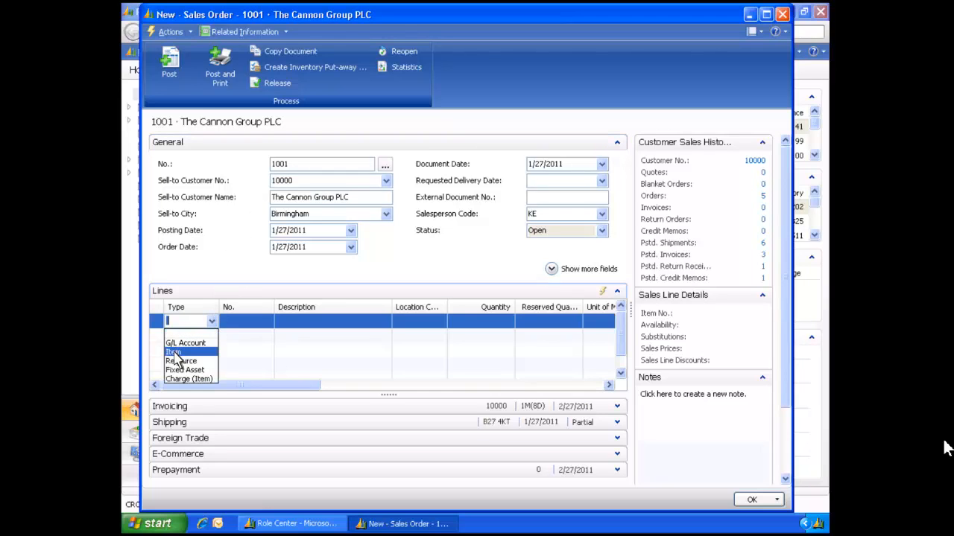
{"action": "left_click", "coordinate": [176, 353]}
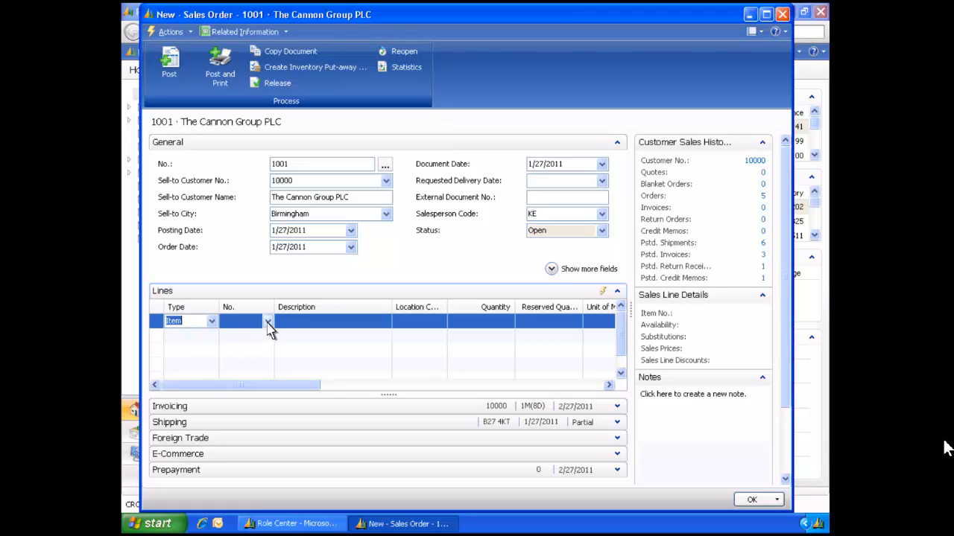
{"action": "left_click", "coordinate": [268, 322]}
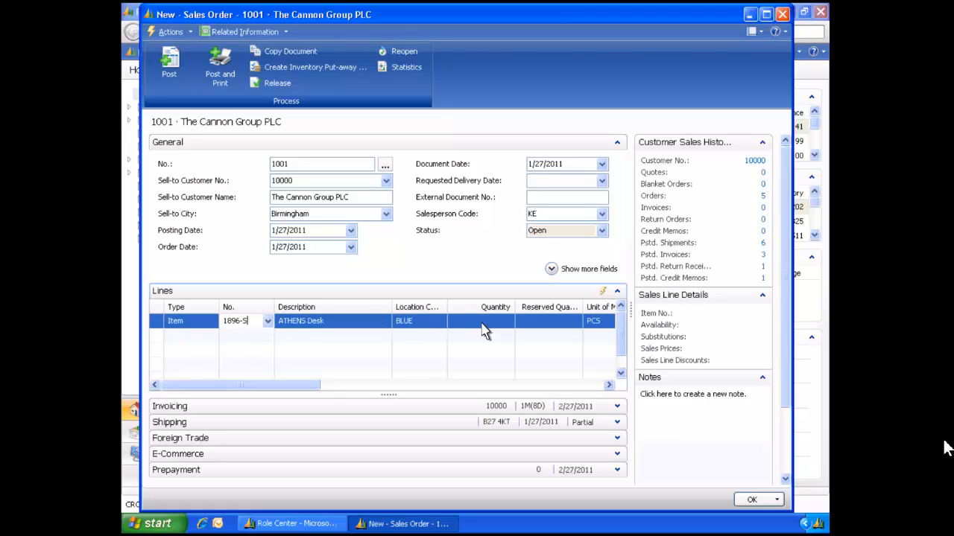
{"action": "left_click", "coordinate": [506, 327]}
{"action": "type", "text": "10"}
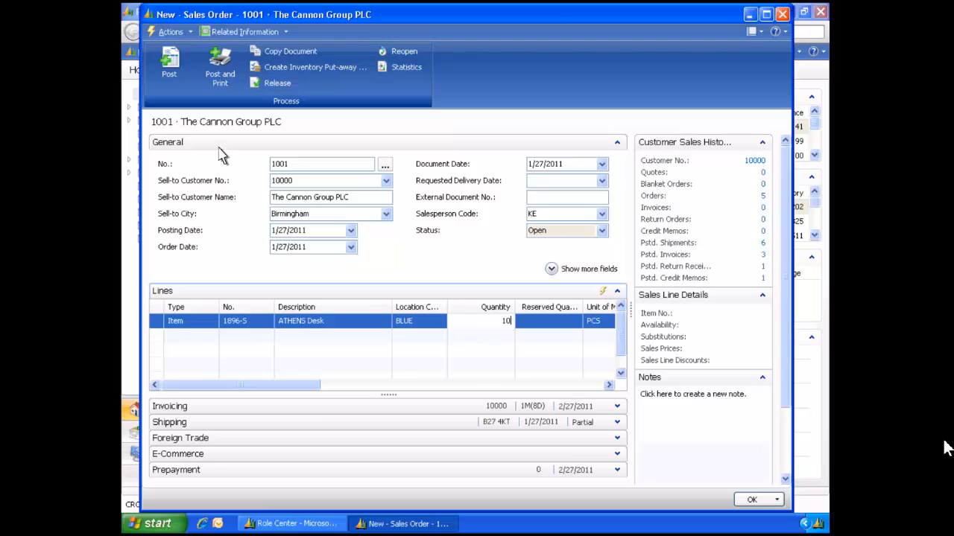
Try to post the sales order for The Cannon Group PLC.
{"action": "left_click", "coordinate": [170, 69]}
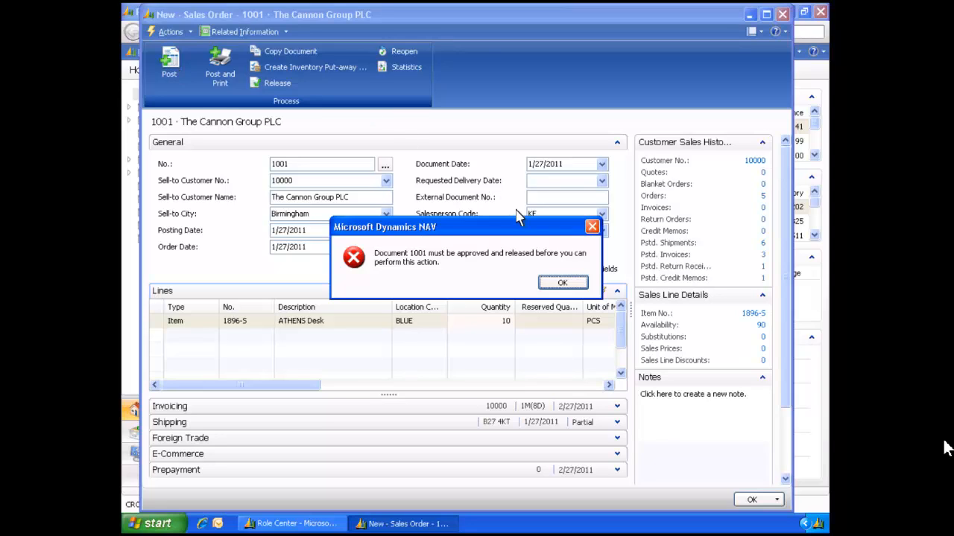
{"action": "left_click", "coordinate": [562, 283]}
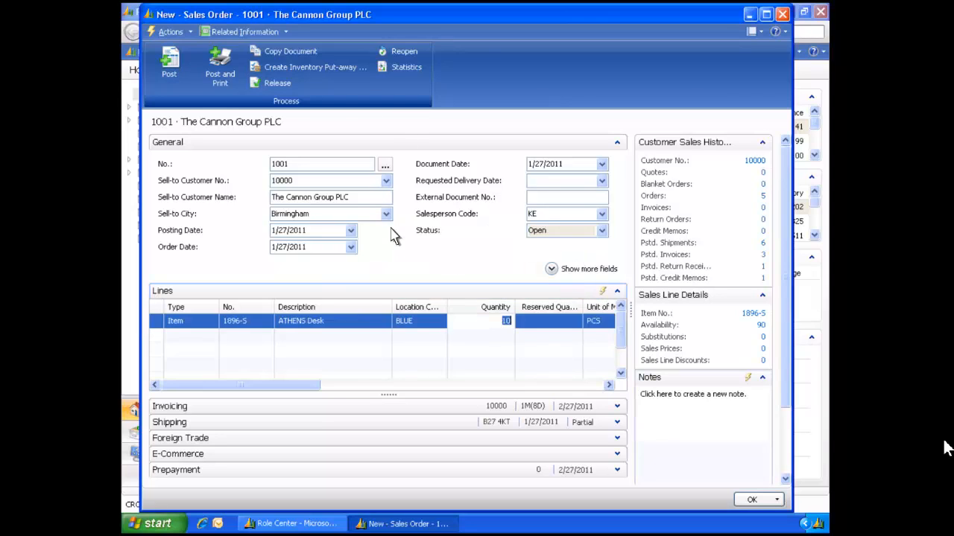
Send an approval request for the sales order and close the order.
{"action": "left_click", "coordinate": [188, 34]}
{"action": "mouse_move", "coordinate": [192, 159]}
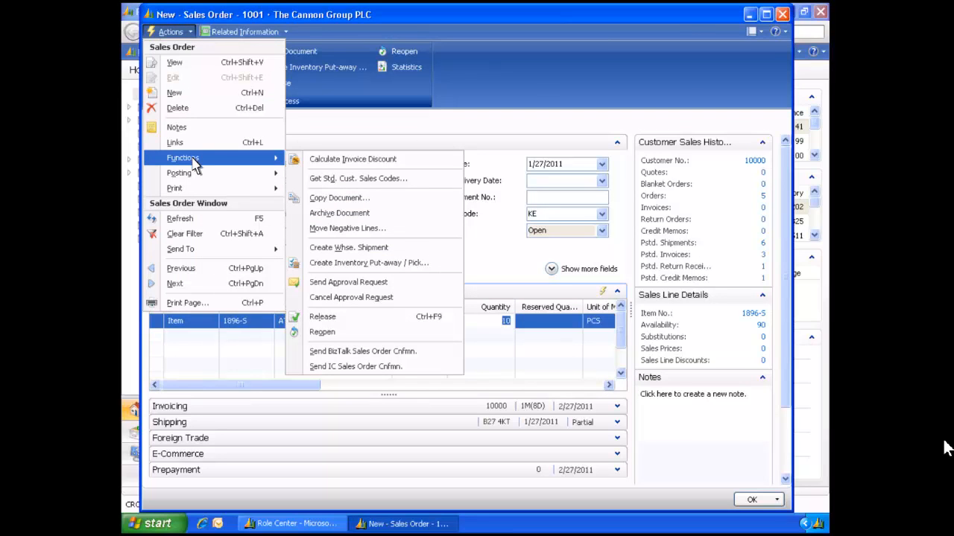
{"action": "left_click", "coordinate": [345, 283]}
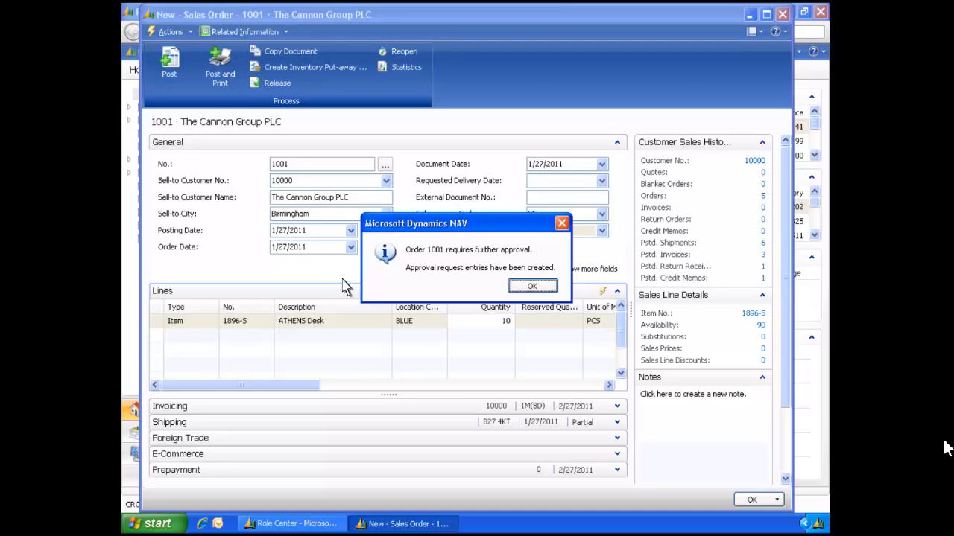
{"action": "left_click", "coordinate": [532, 289]}
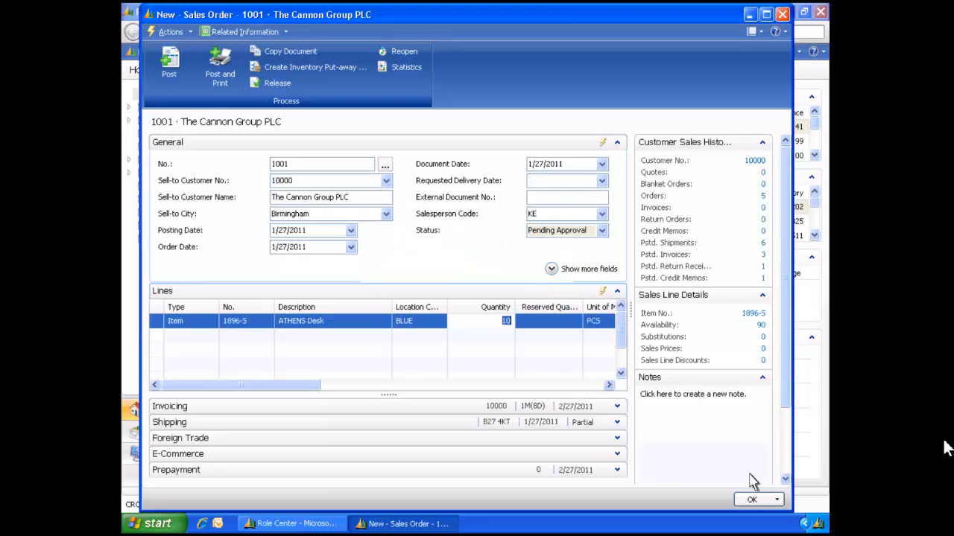
{"action": "left_click", "coordinate": [754, 501]}
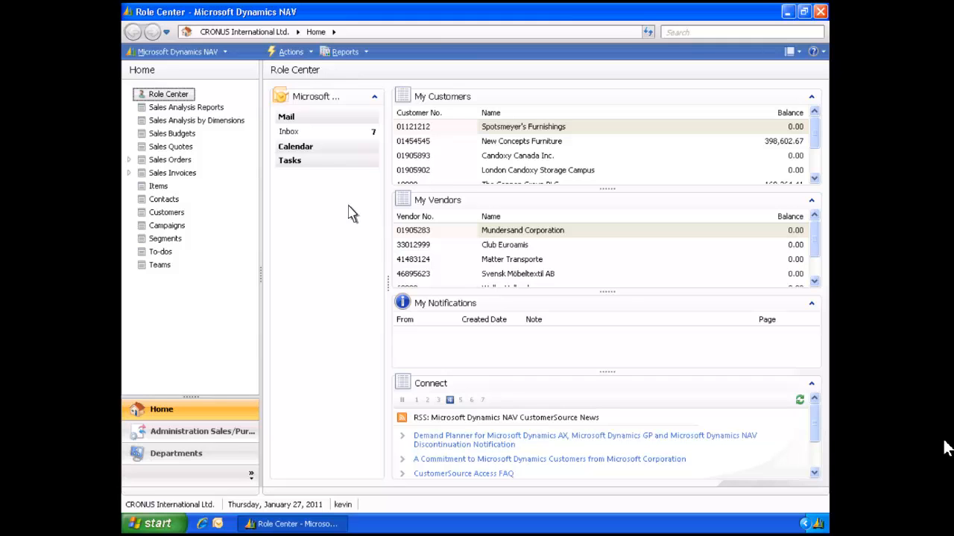
Switch to the Outlook inbox to view the approval mail for the sales order, and close Outlook.
{"action": "left_click", "coordinate": [295, 132]}
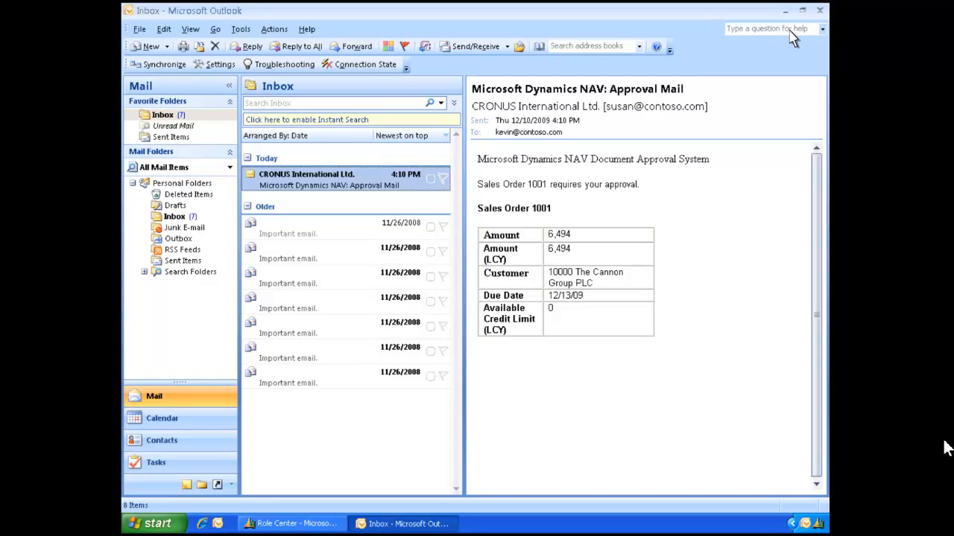
{"action": "left_click", "coordinate": [821, 12]}
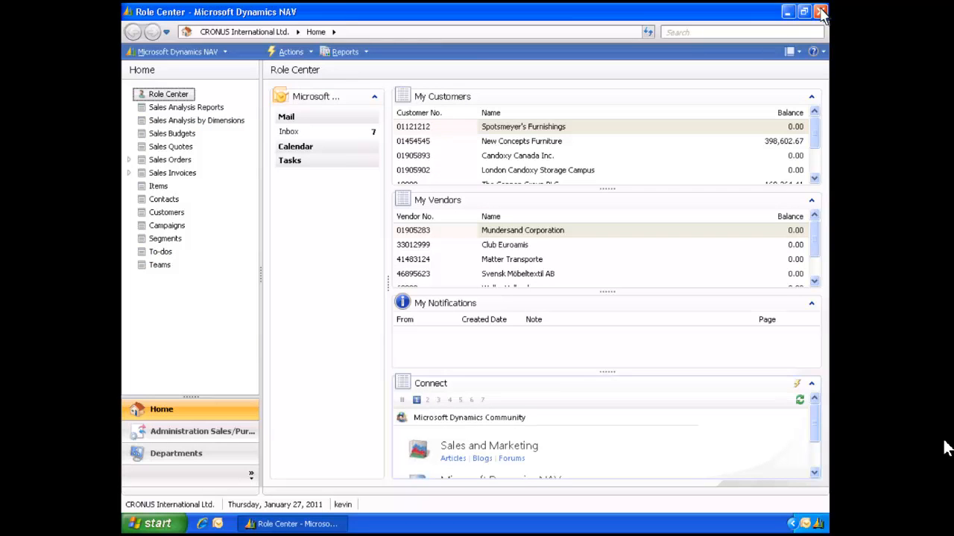
Search for Approval Entries and open the list belonging to Sales & Marketing order processing.
{"action": "left_click", "coordinate": [668, 34]}
{"action": "type", "text": "Approval Entries"}
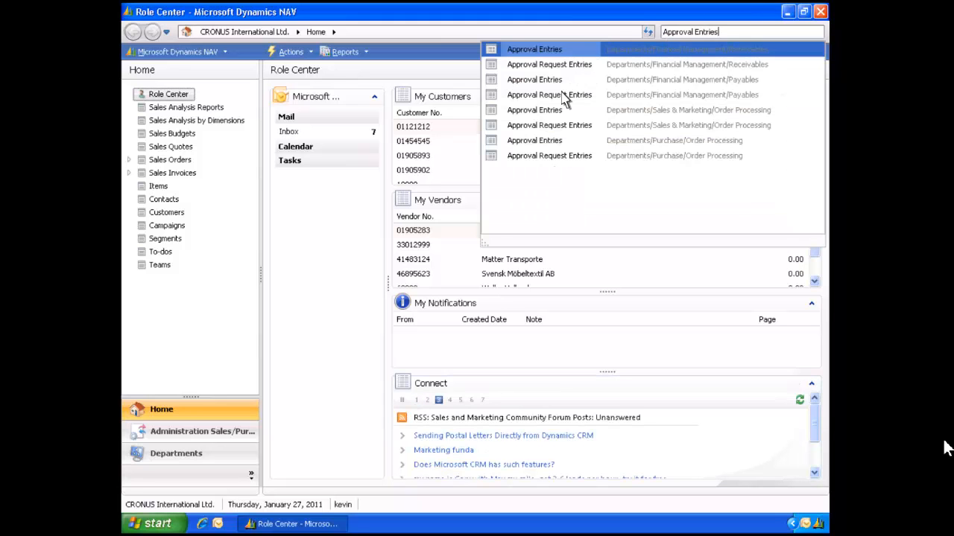
{"action": "left_click", "coordinate": [552, 120]}
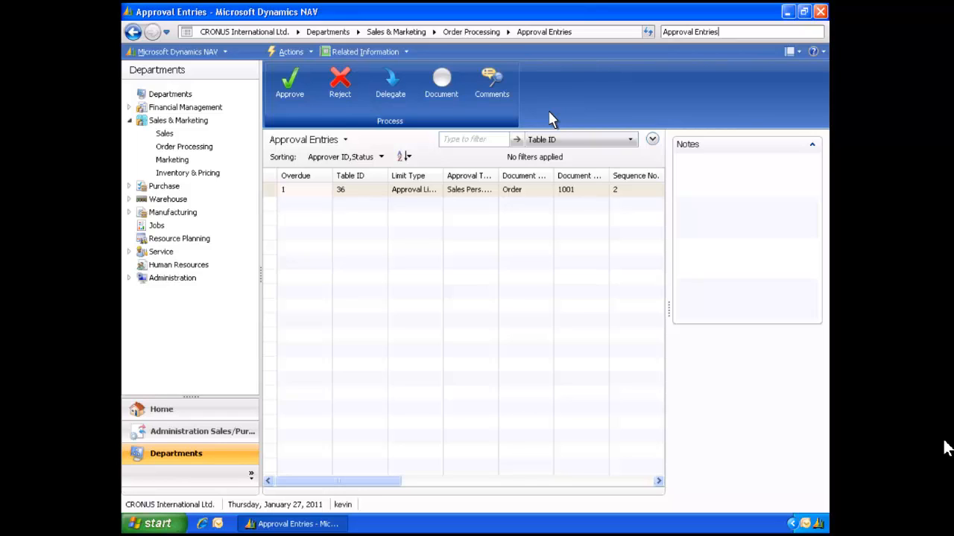
Review the sales order document behind the approval entry and approve the entry.
{"action": "left_click", "coordinate": [270, 191]}
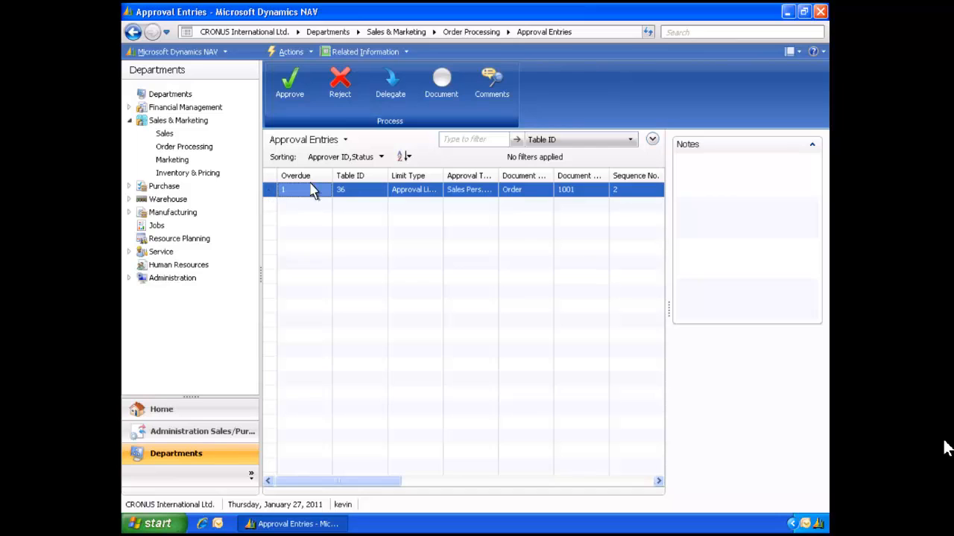
{"action": "left_click", "coordinate": [441, 87]}
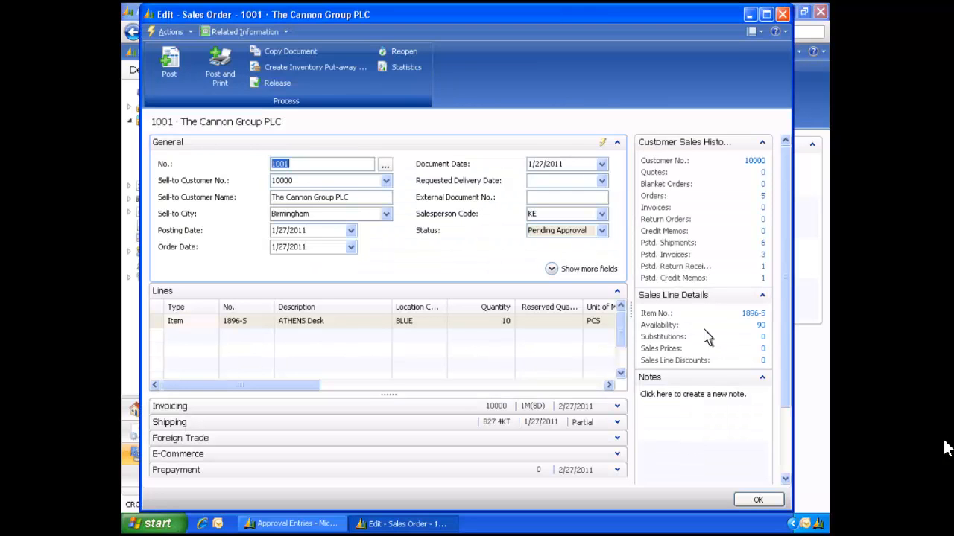
{"action": "left_click", "coordinate": [760, 500]}
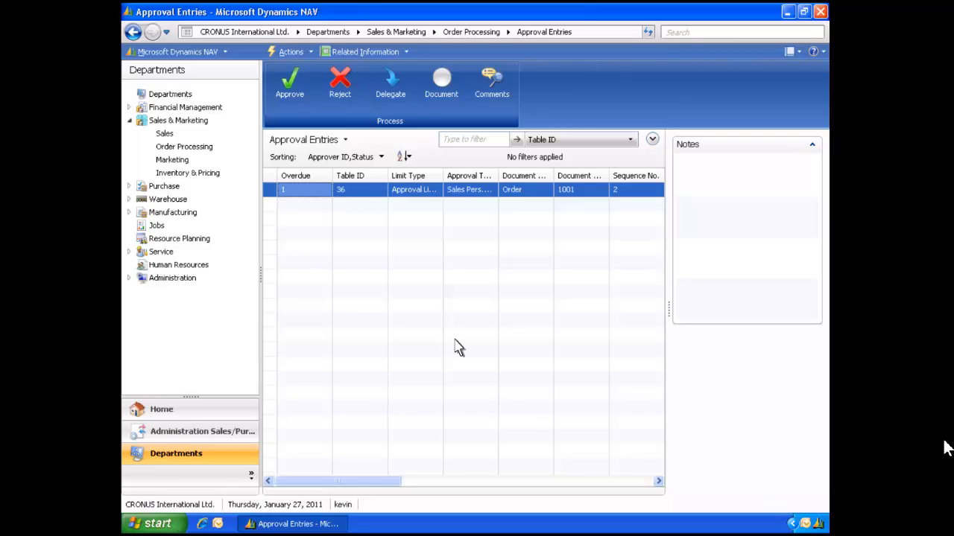
{"action": "left_click", "coordinate": [298, 96]}
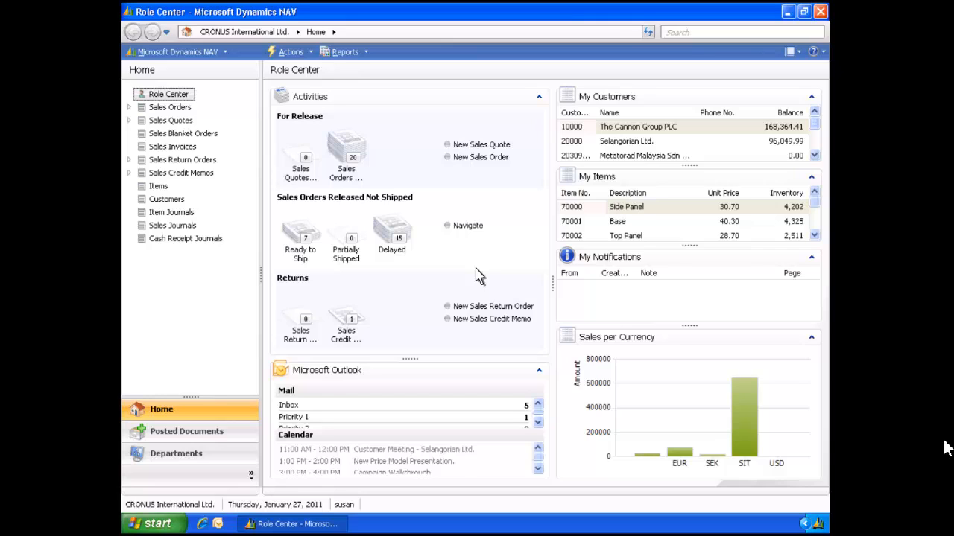
Search for Approval Request Entries and open the list belonging to Sales & Marketing order processing.
{"action": "left_click", "coordinate": [676, 34]}
{"action": "type", "text": "Approval Request Entries"}
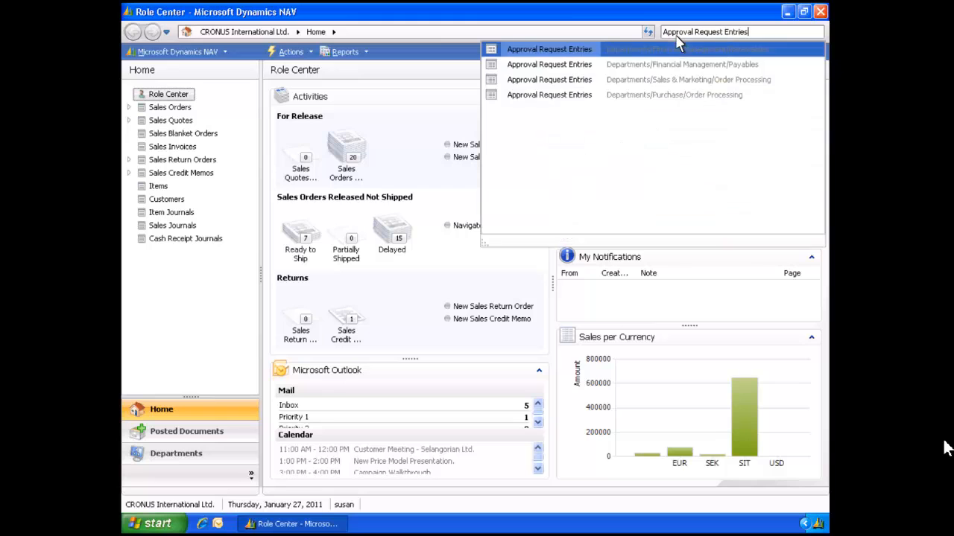
{"action": "left_click", "coordinate": [529, 81]}
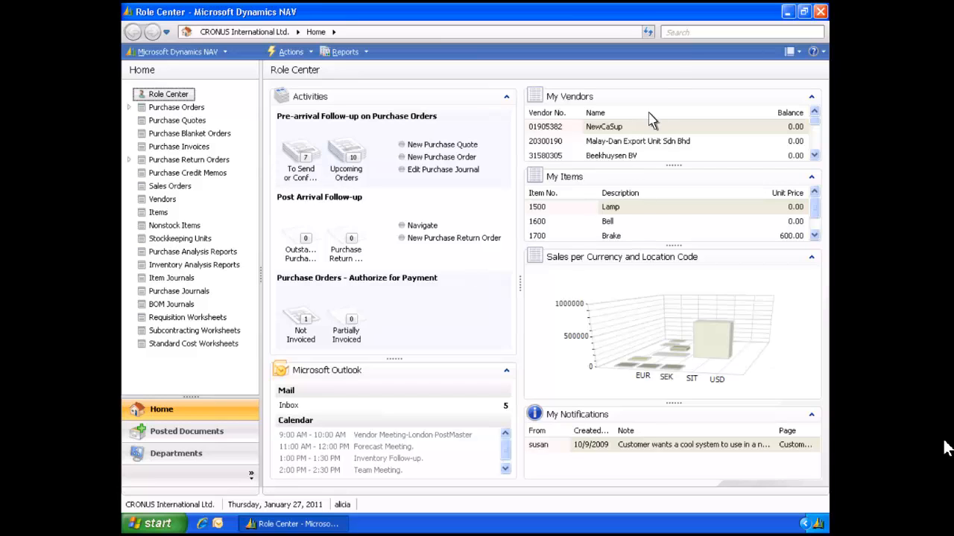
Create a new purchase quote from the Purchase order processing quotes list and enter CoolWood Technologies' vendor number.
{"action": "left_click", "coordinate": [678, 36]}
{"action": "type", "text": "Purchase Quotes"}
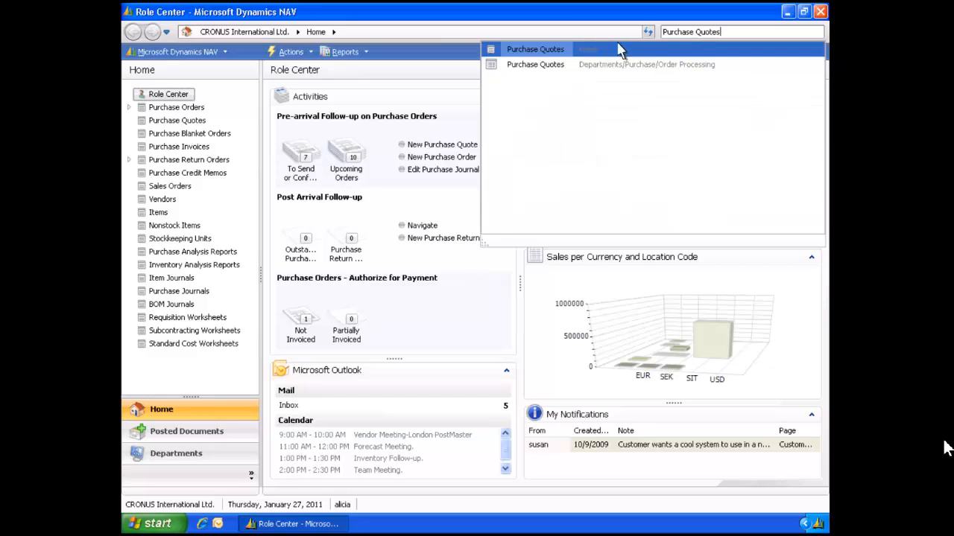
{"action": "left_click", "coordinate": [535, 65]}
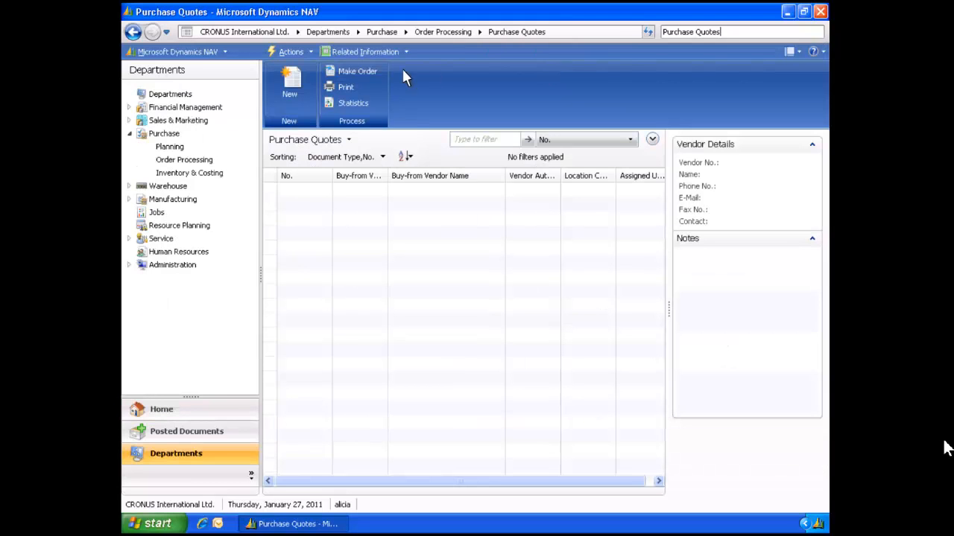
{"action": "left_click", "coordinate": [291, 79]}
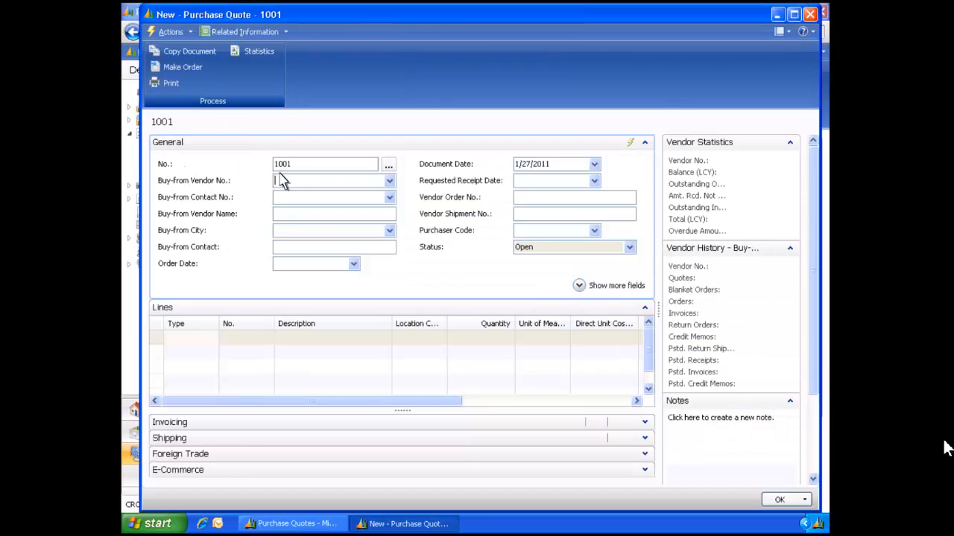
{"action": "type", "text": "30000"}
{"action": "key", "text": "Tab"}
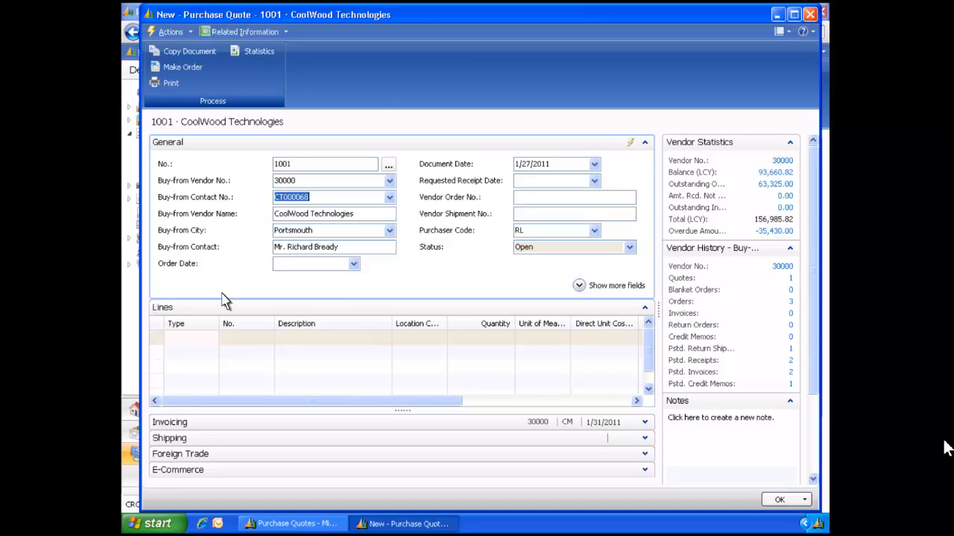
Add an item line to the purchase quote for 1896-S, ATHENS Desk, with quantity 15 and a 15% line discount.
{"action": "left_click", "coordinate": [213, 338]}
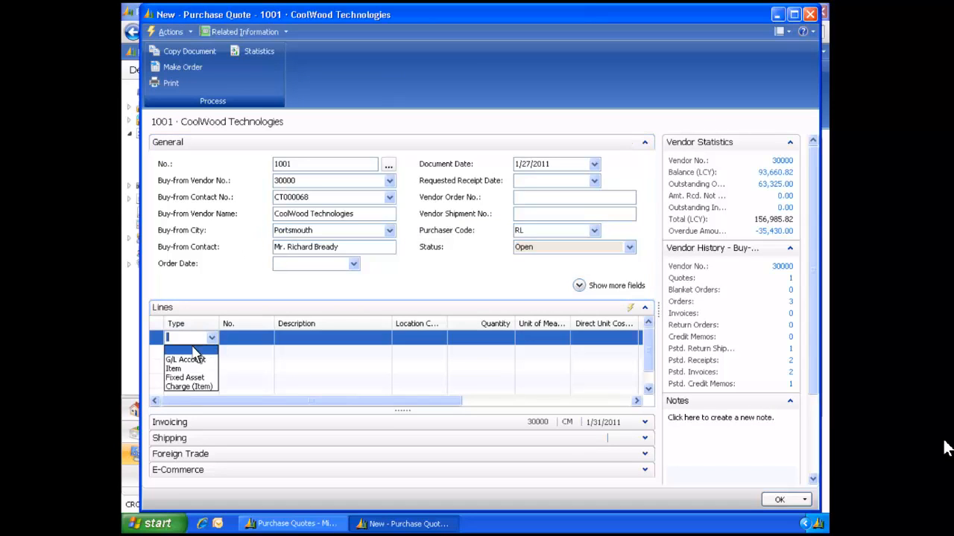
{"action": "left_click", "coordinate": [175, 369]}
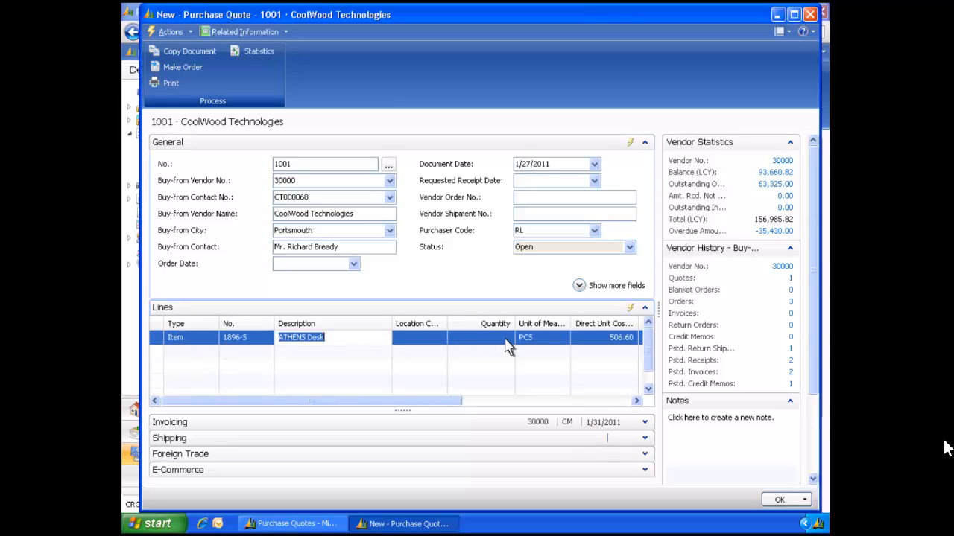
{"action": "left_click", "coordinate": [511, 342]}
{"action": "type", "text": "15"}
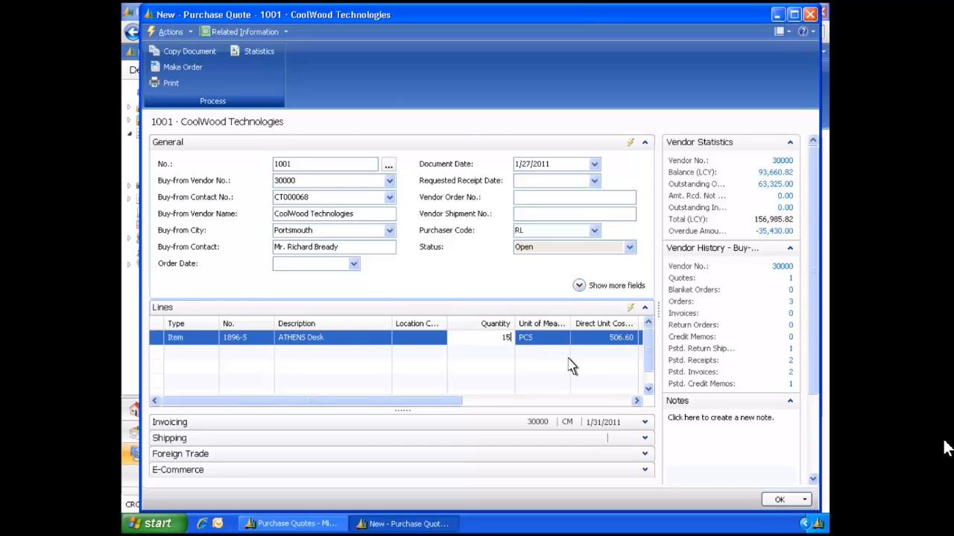
{"action": "left_click", "coordinate": [613, 403]}
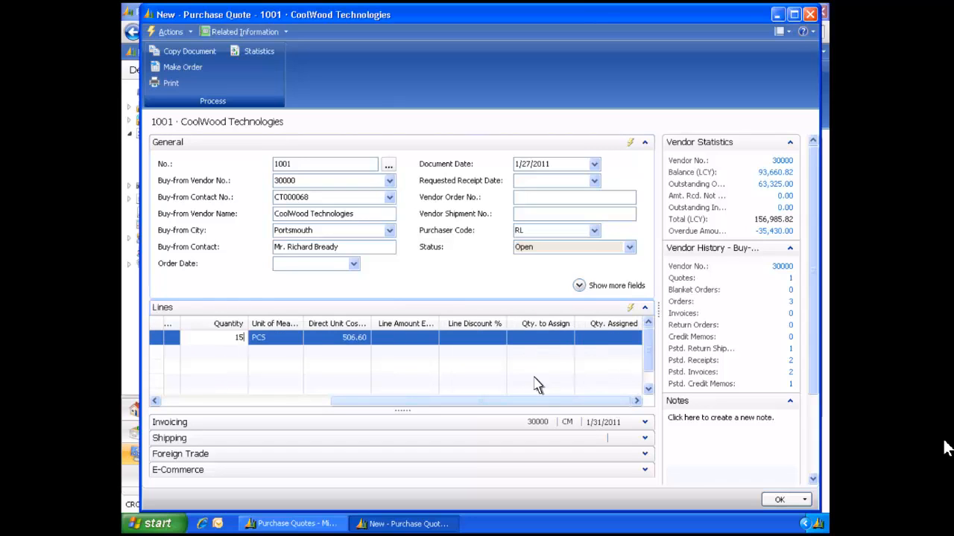
{"action": "left_click", "coordinate": [497, 341]}
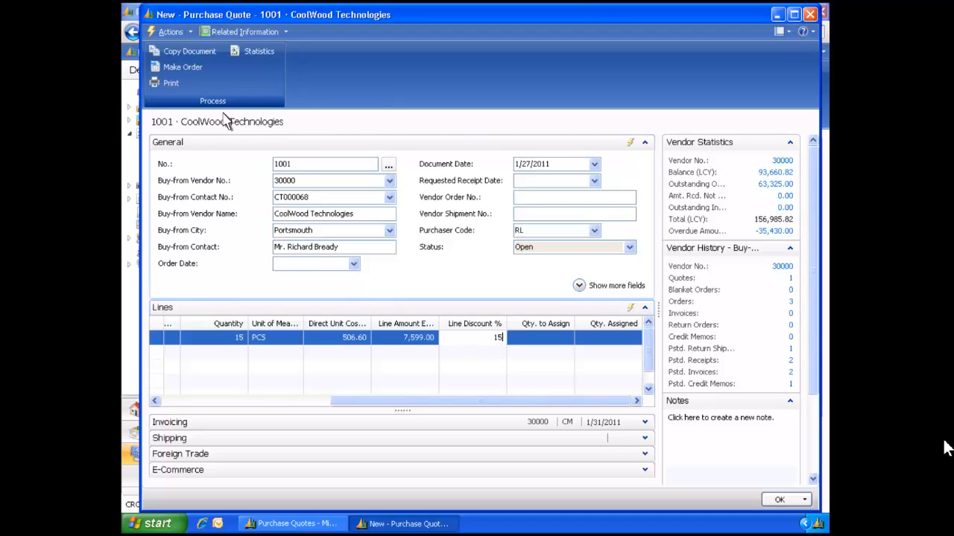
Attach the file Example Quote.docx from My Documents as a link to the CoolWood Technologies purchase quote.
{"action": "left_click", "coordinate": [191, 35]}
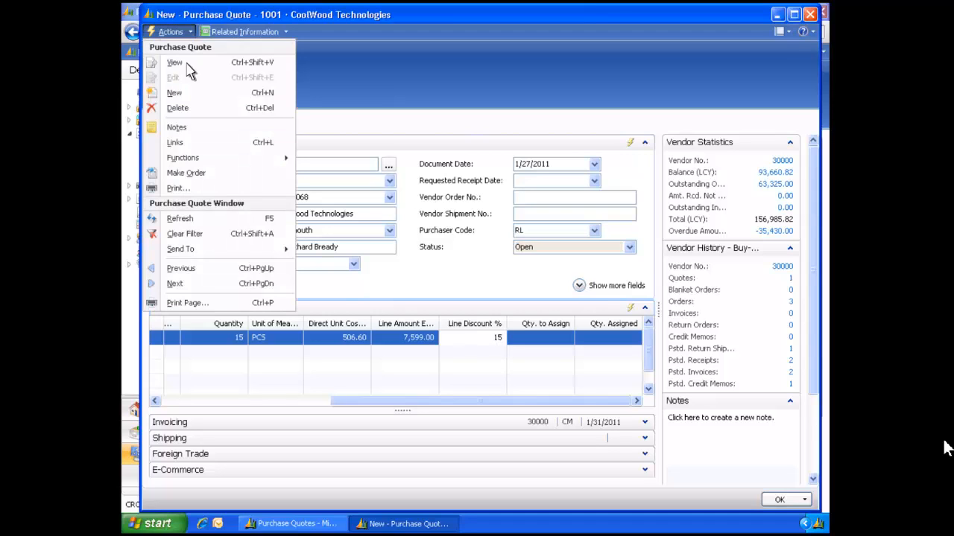
{"action": "left_click", "coordinate": [178, 144]}
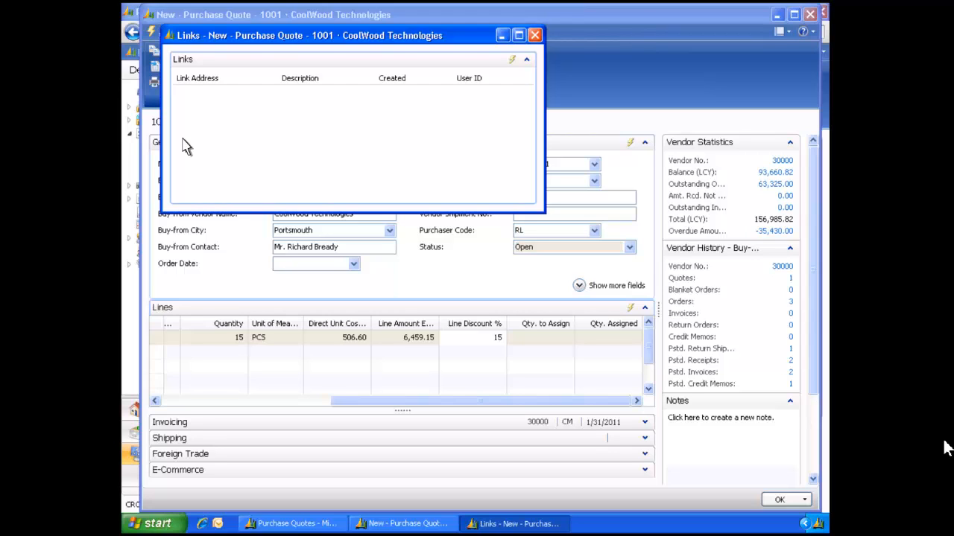
{"action": "left_click", "coordinate": [514, 61]}
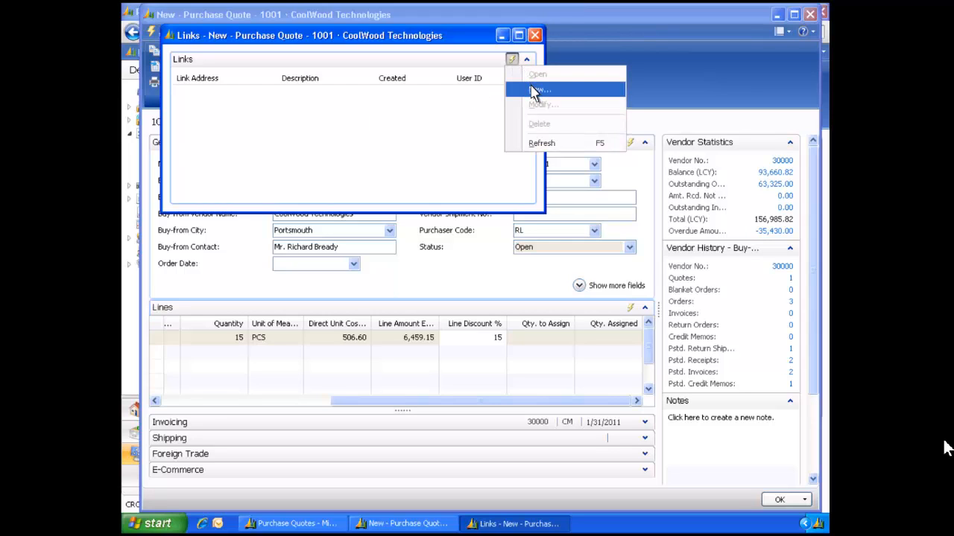
{"action": "left_click", "coordinate": [536, 90]}
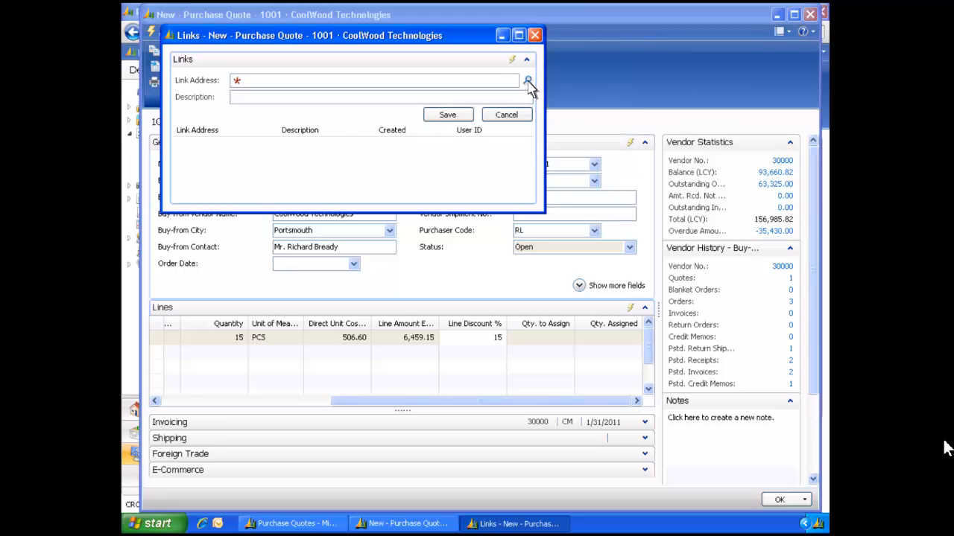
{"action": "left_click", "coordinate": [527, 81]}
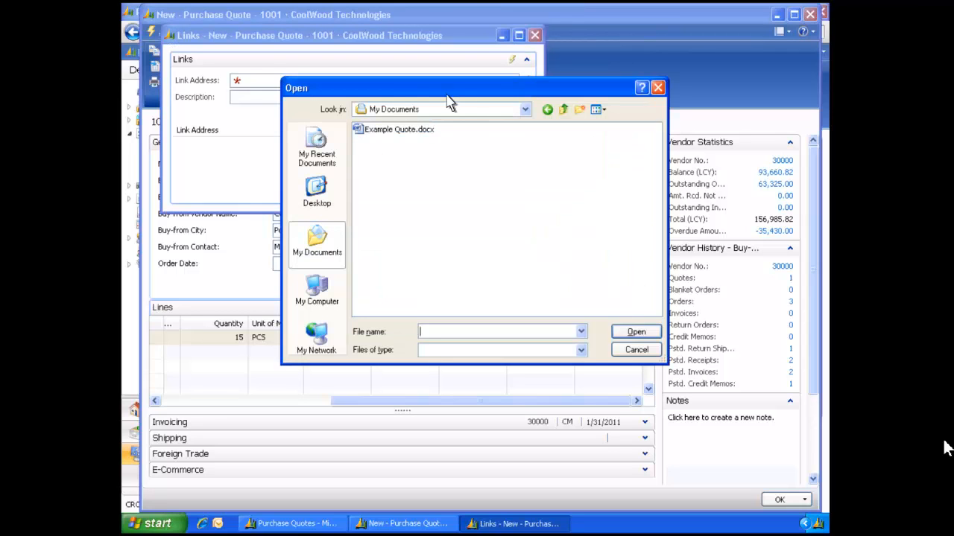
{"action": "left_click", "coordinate": [395, 131]}
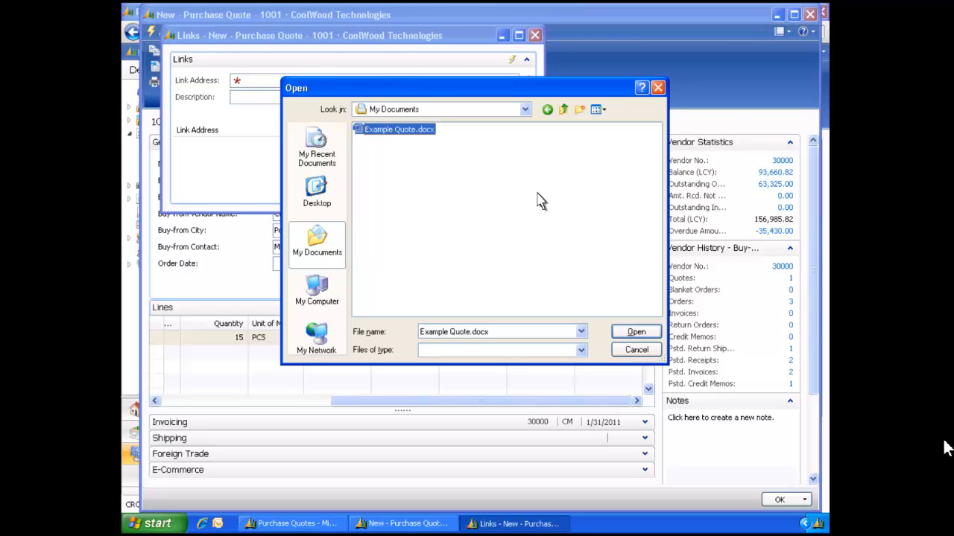
{"action": "left_click", "coordinate": [636, 333]}
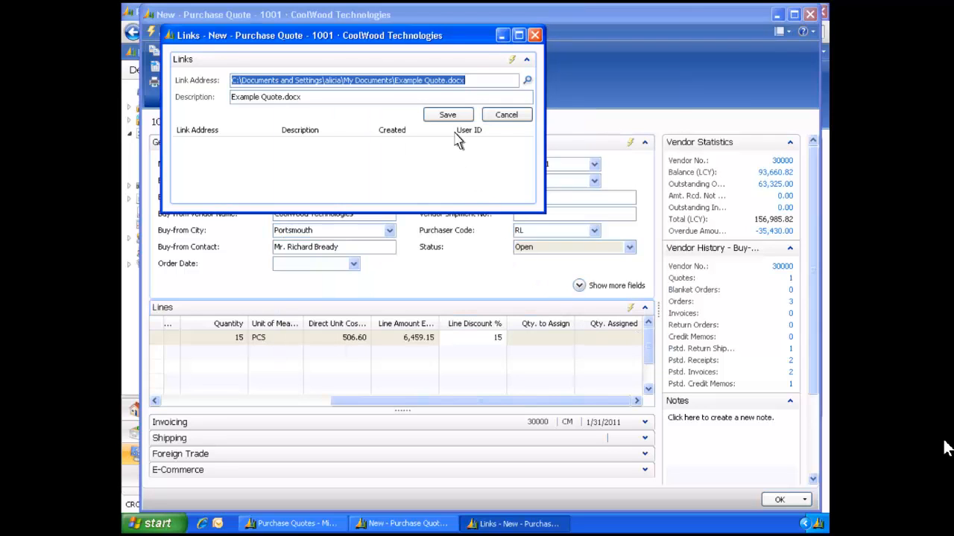
{"action": "left_click", "coordinate": [447, 116]}
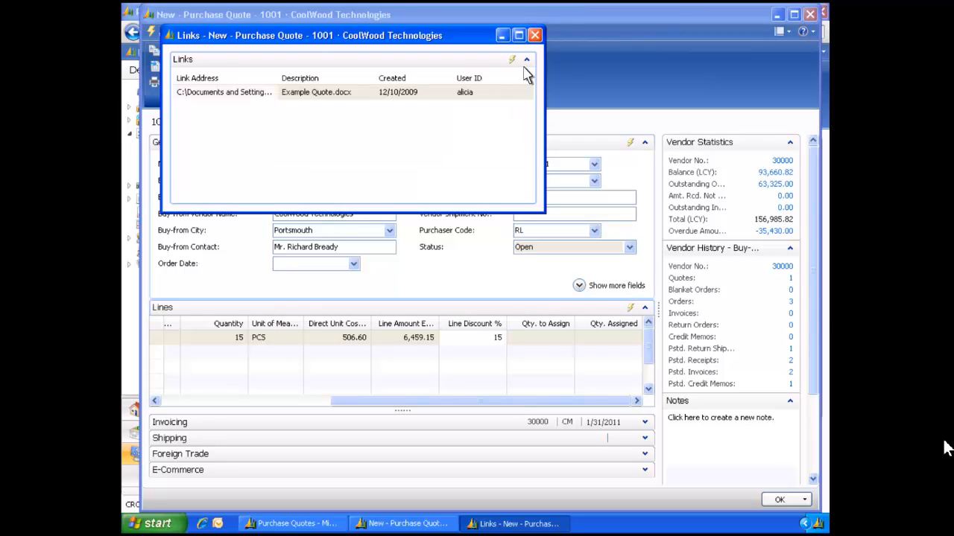
{"action": "left_click", "coordinate": [535, 36]}
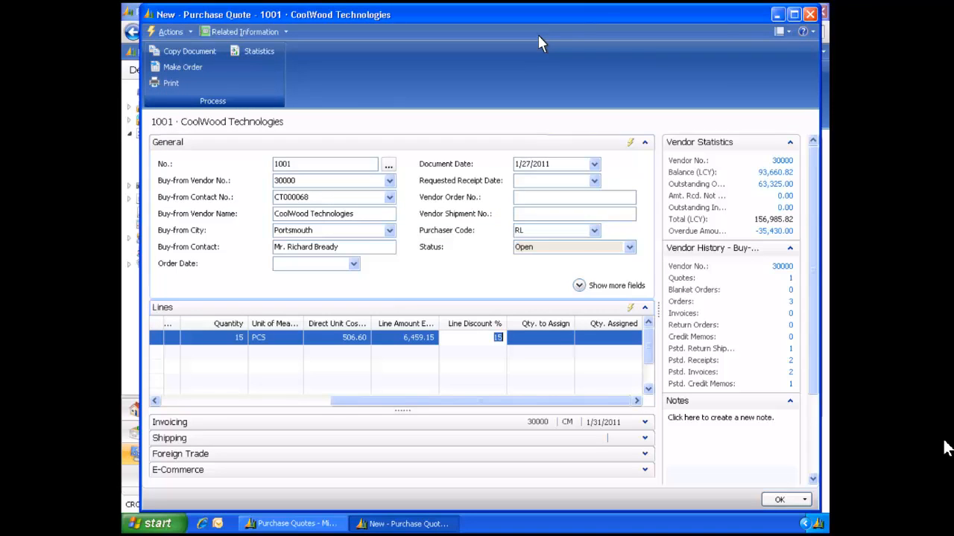
Send an approval request for the CoolWood Technologies purchase quote and close the quote.
{"action": "left_click", "coordinate": [184, 32]}
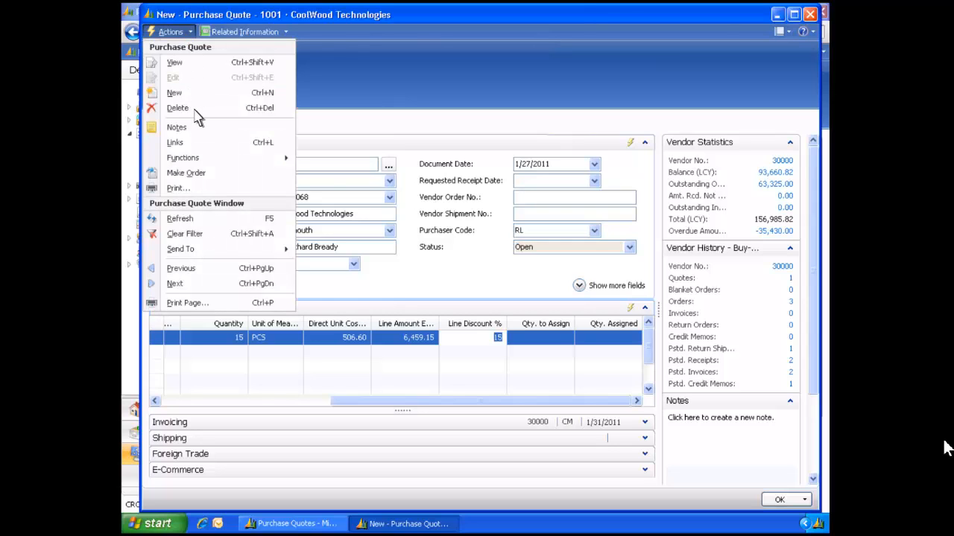
{"action": "mouse_move", "coordinate": [199, 164]}
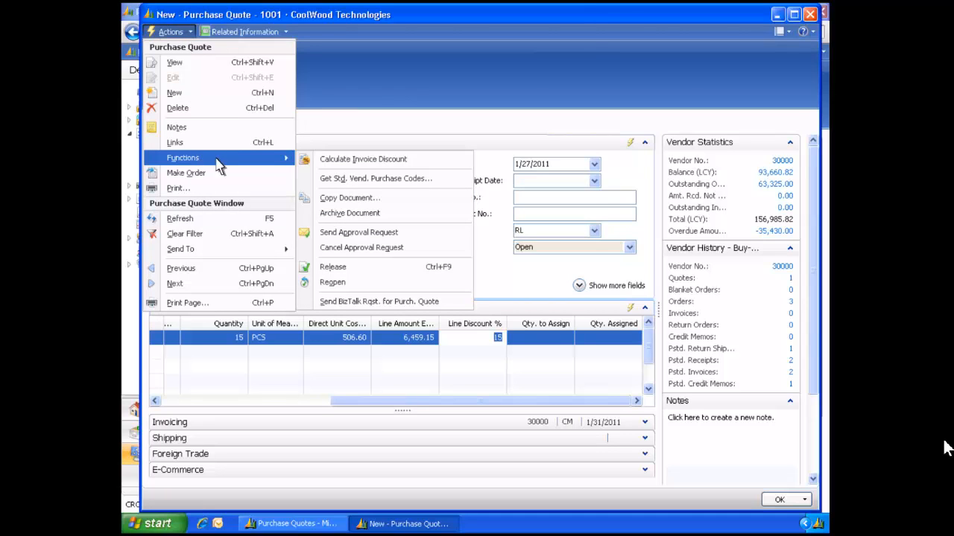
{"action": "left_click", "coordinate": [351, 235]}
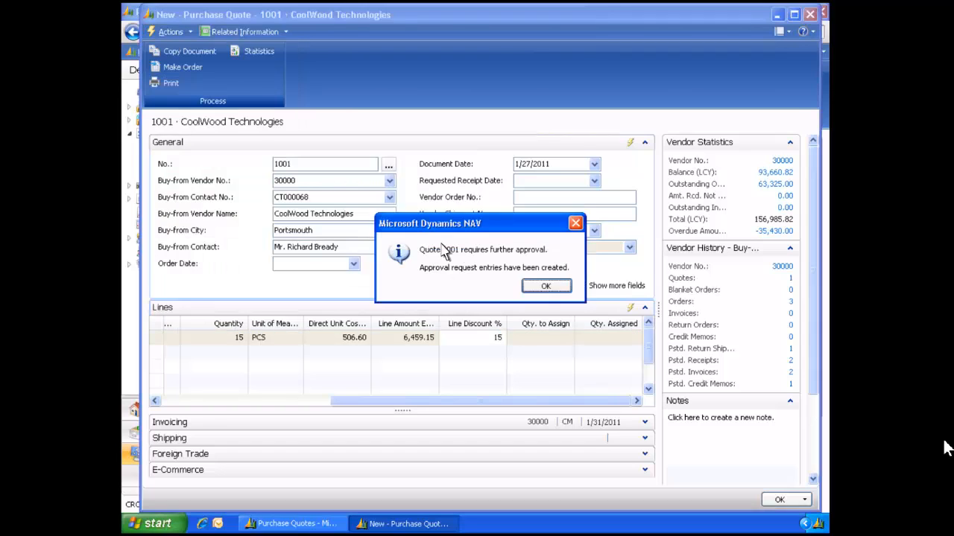
{"action": "left_click", "coordinate": [546, 287]}
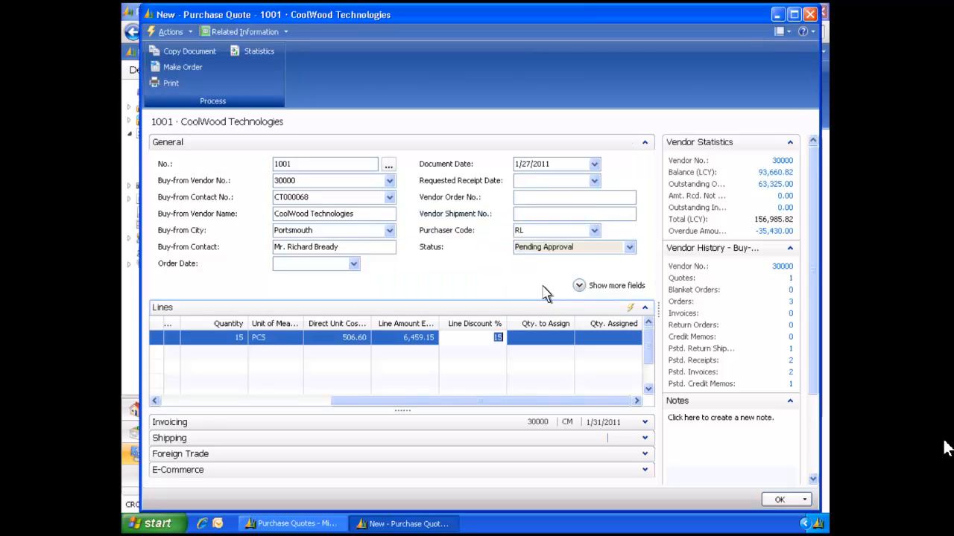
{"action": "left_click", "coordinate": [781, 500]}
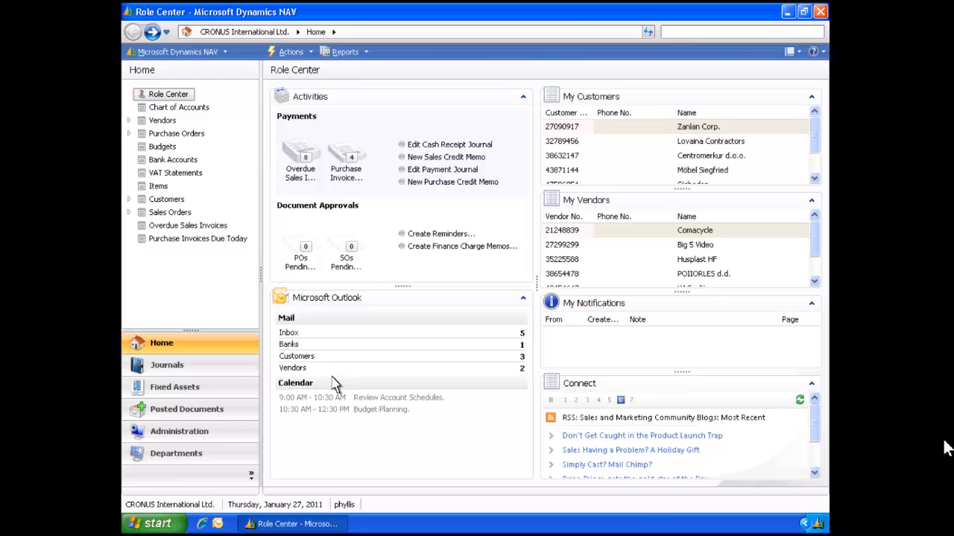
Read the approval mail in the Outlook inbox, and find and open the Approval Entries list belonging to Purchase order processing.
{"action": "left_click", "coordinate": [288, 335]}
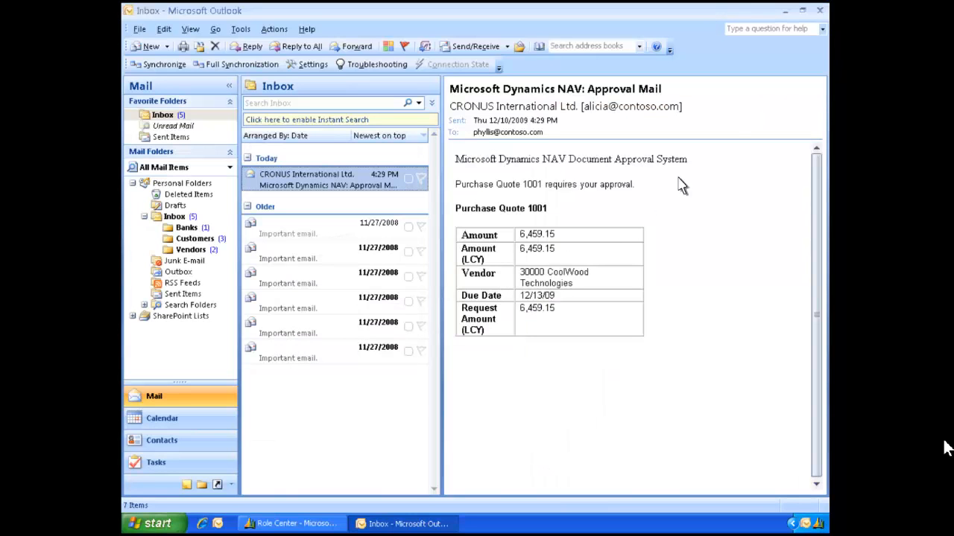
{"action": "left_click", "coordinate": [820, 12]}
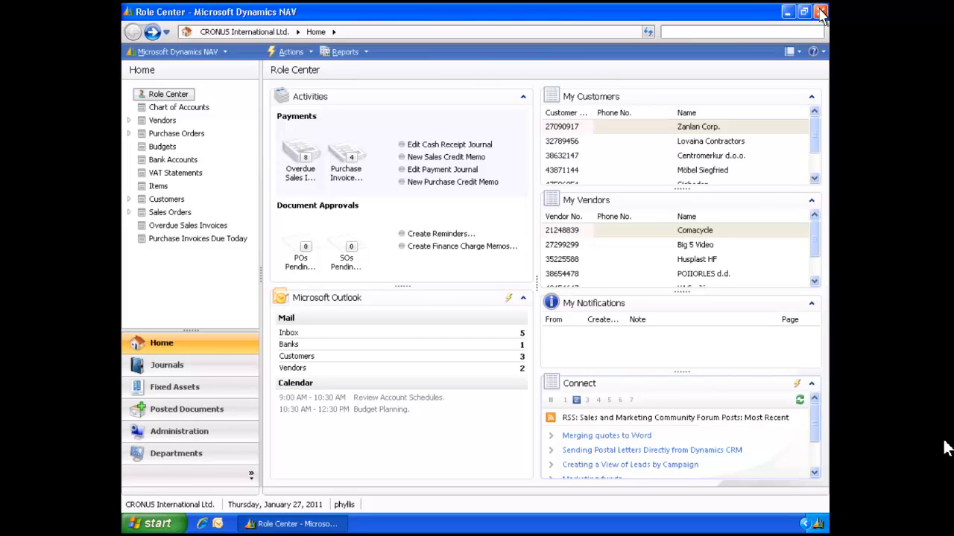
{"action": "left_click", "coordinate": [670, 33]}
{"action": "type", "text": "Approval Entries"}
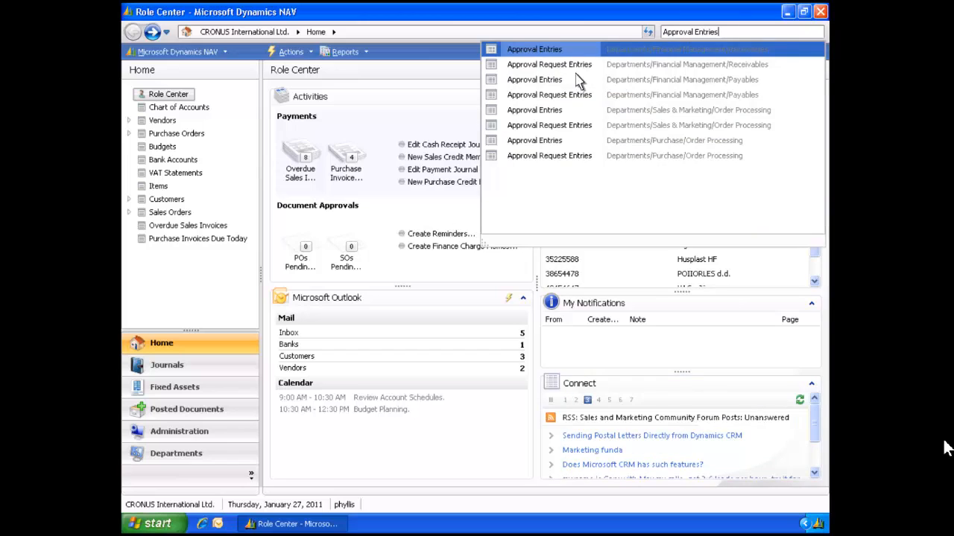
{"action": "left_click", "coordinate": [531, 141]}
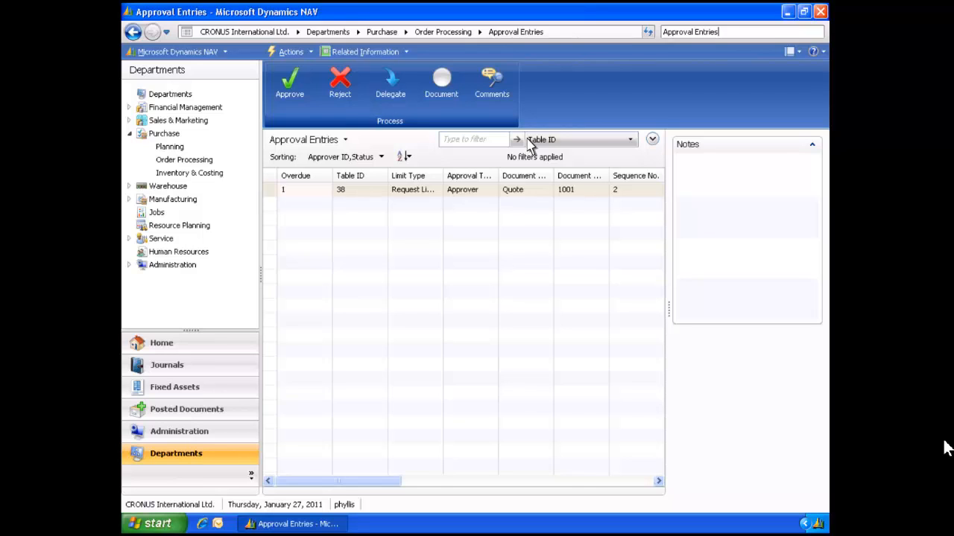
Review the purchase quote document behind the approval entry, including its linked files, and close it.
{"action": "left_click", "coordinate": [272, 190]}
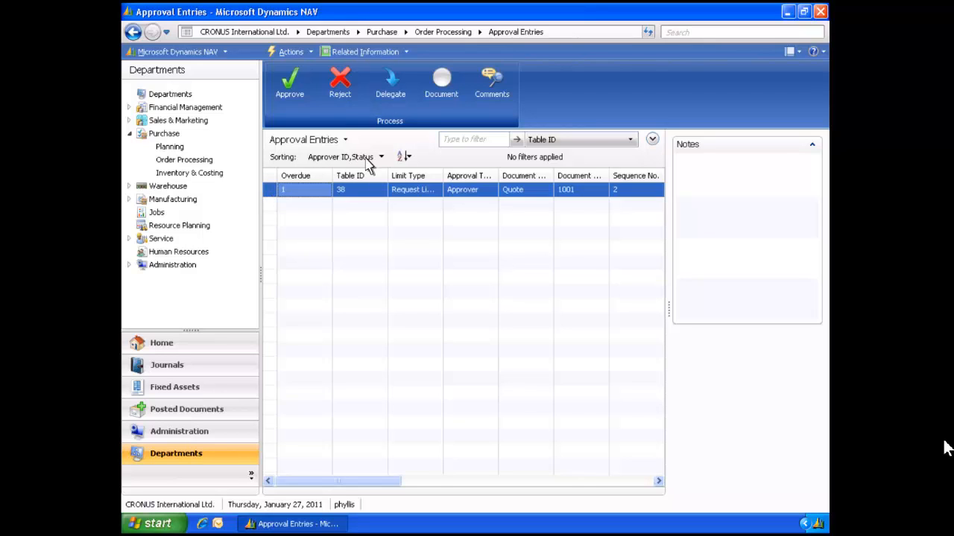
{"action": "left_click", "coordinate": [441, 84]}
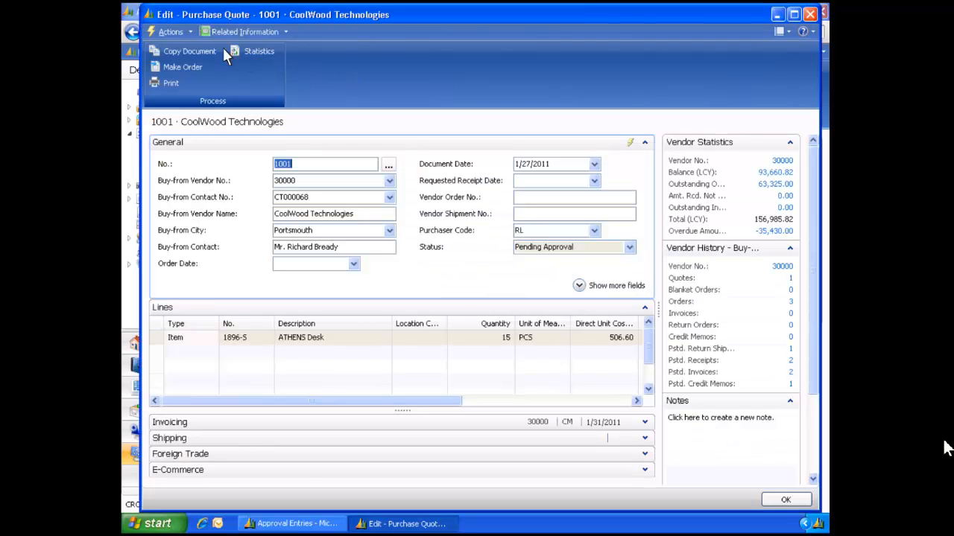
{"action": "left_click", "coordinate": [189, 33]}
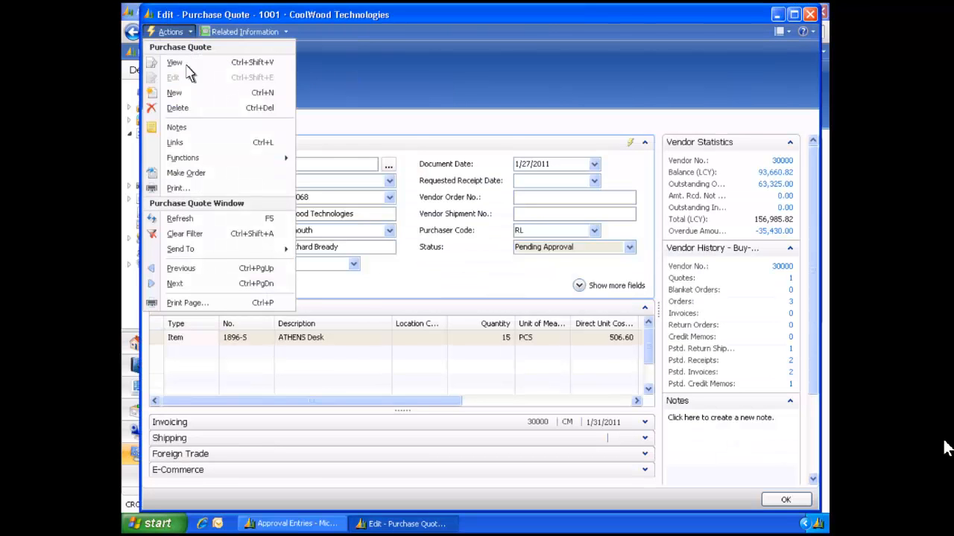
{"action": "left_click", "coordinate": [175, 144]}
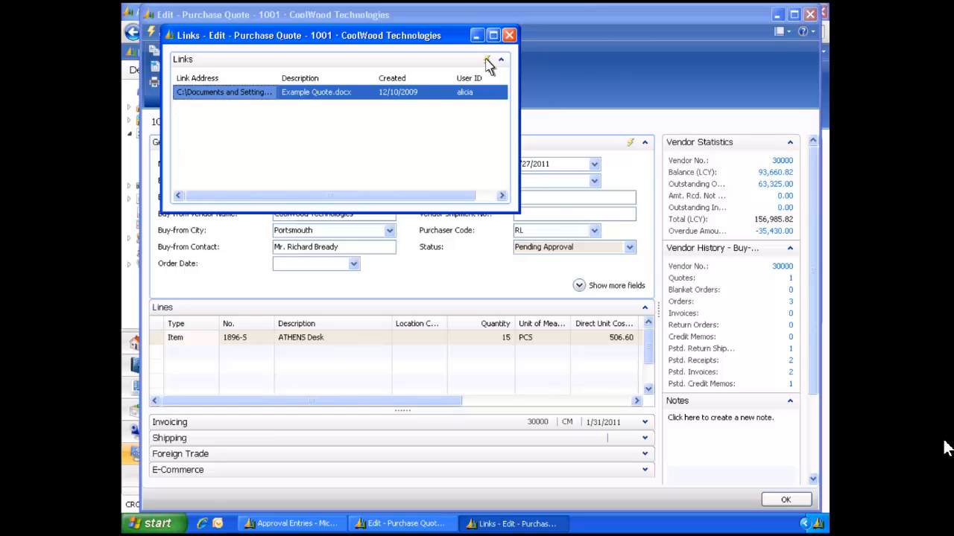
{"action": "left_click", "coordinate": [511, 36]}
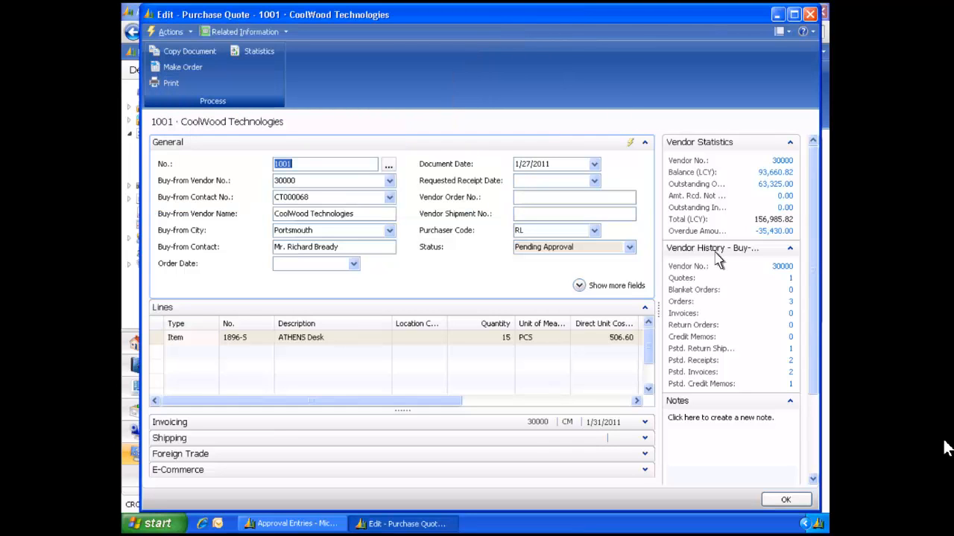
{"action": "left_click", "coordinate": [786, 499]}
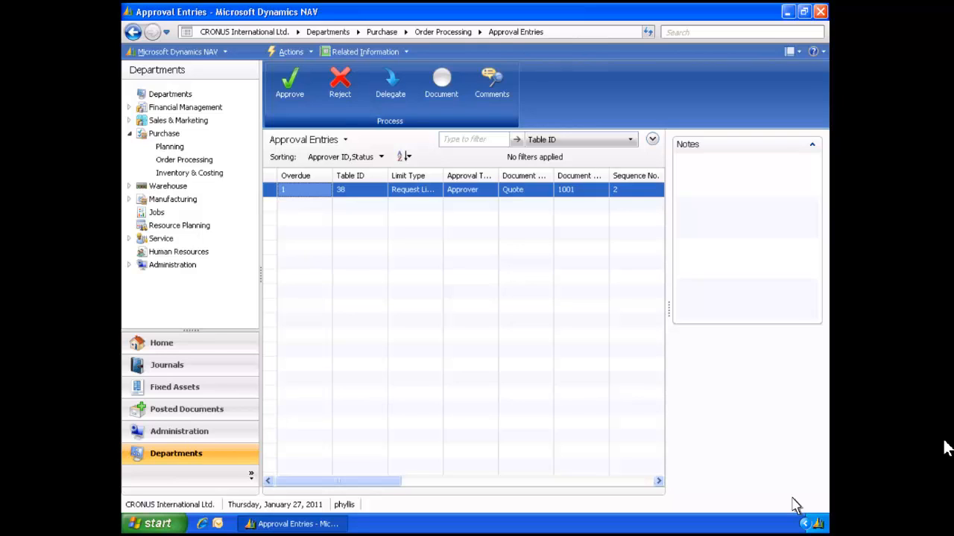
Add the comment "Maybe we could get a bigger discount on this?" to the quote's approval entry and delegate the approval.
{"action": "left_click", "coordinate": [498, 90]}
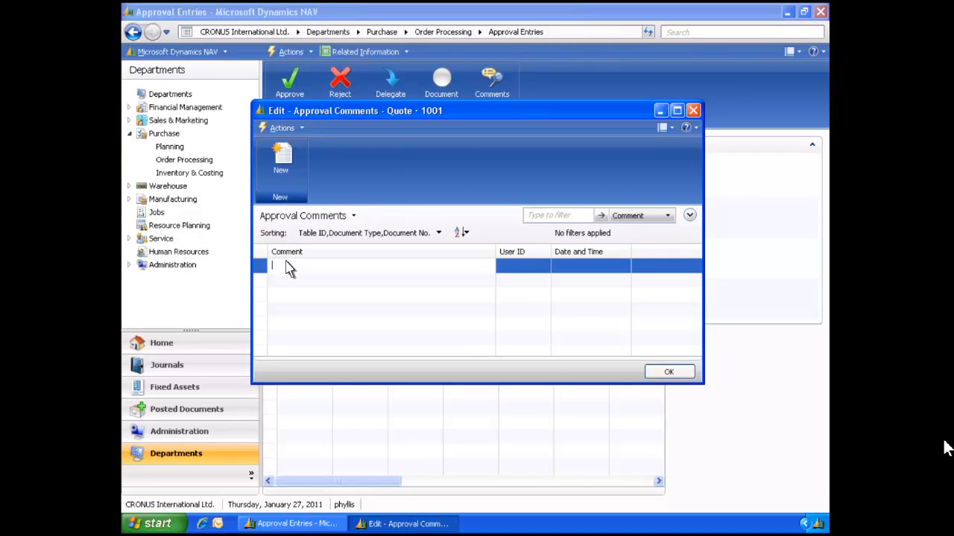
{"action": "type", "text": "Maybe we could get a bigger discount on this?"}
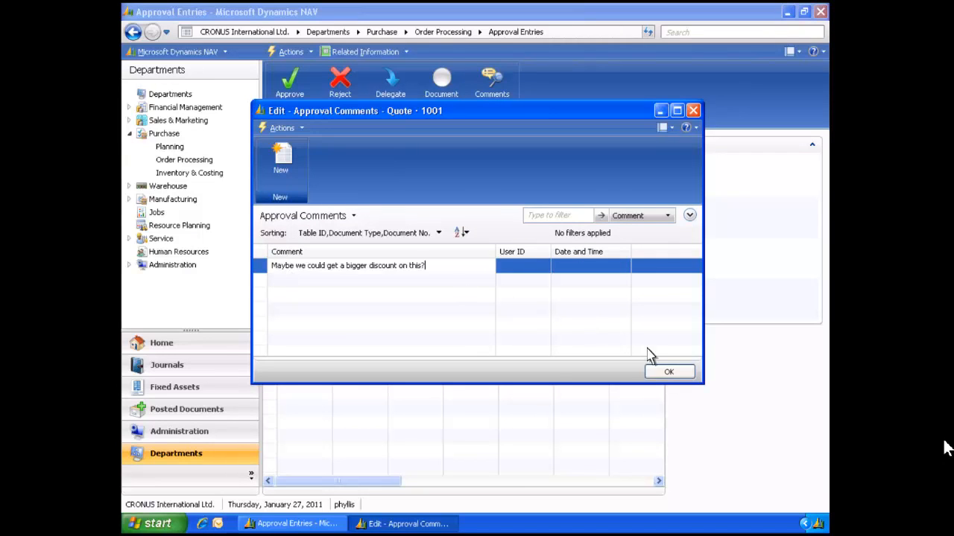
{"action": "left_click", "coordinate": [668, 371]}
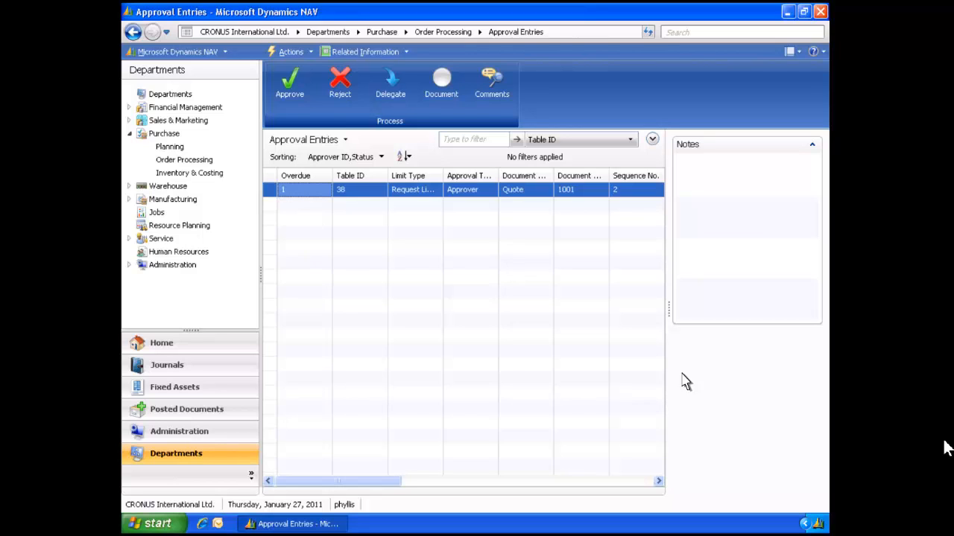
{"action": "left_click", "coordinate": [395, 96]}
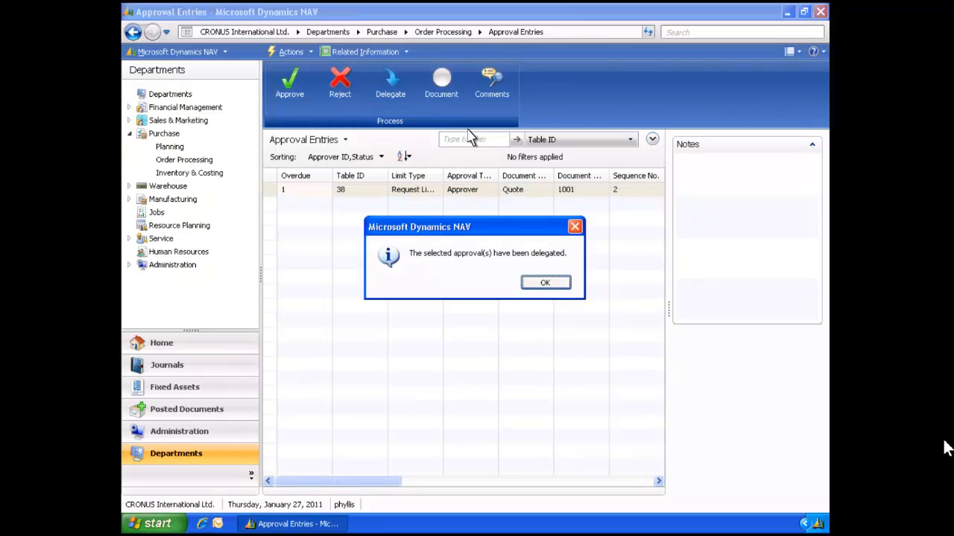
{"action": "left_click", "coordinate": [549, 284]}
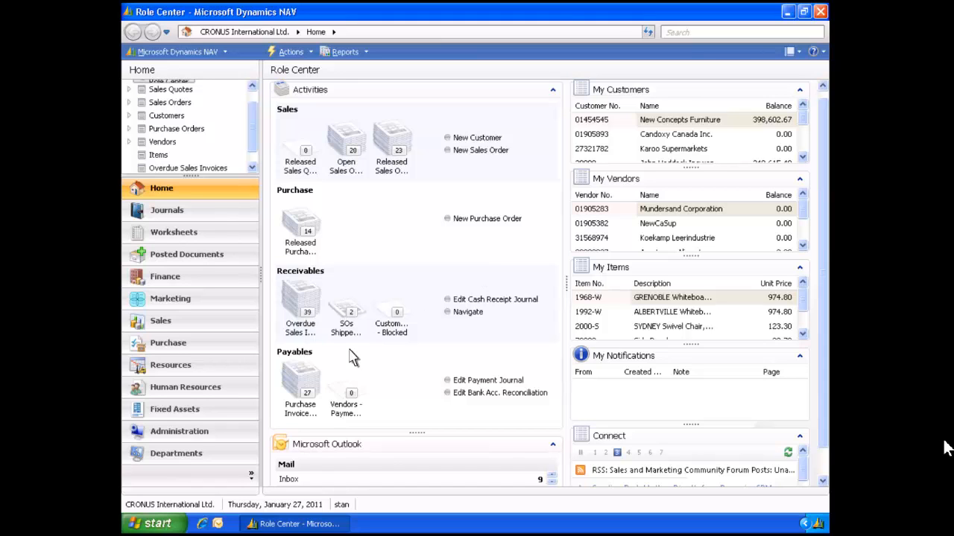
Read the delegation mail in the substitute approver's Outlook inbox and open the Approval Entries list under Purchase order processing.
{"action": "left_click", "coordinate": [288, 481]}
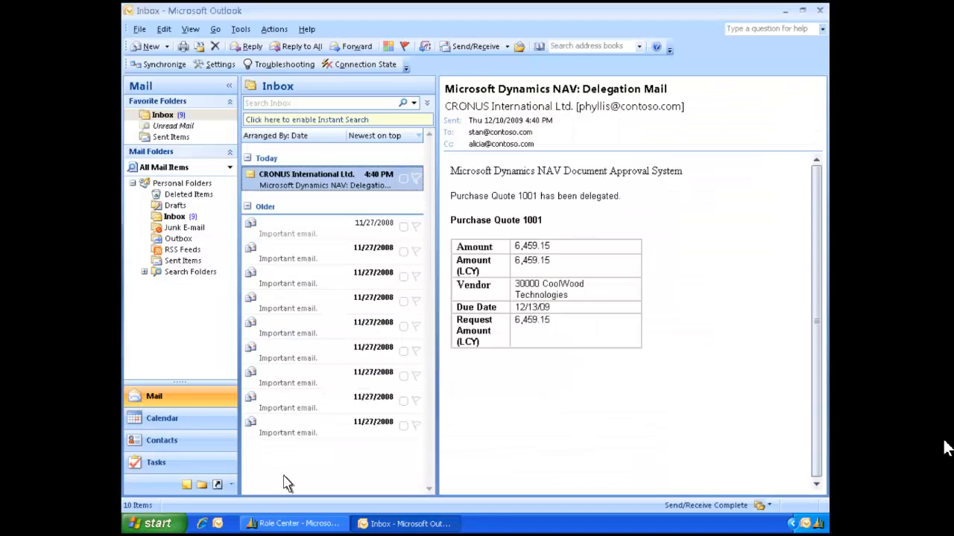
{"action": "left_click", "coordinate": [820, 10]}
{"action": "left_click", "coordinate": [675, 33]}
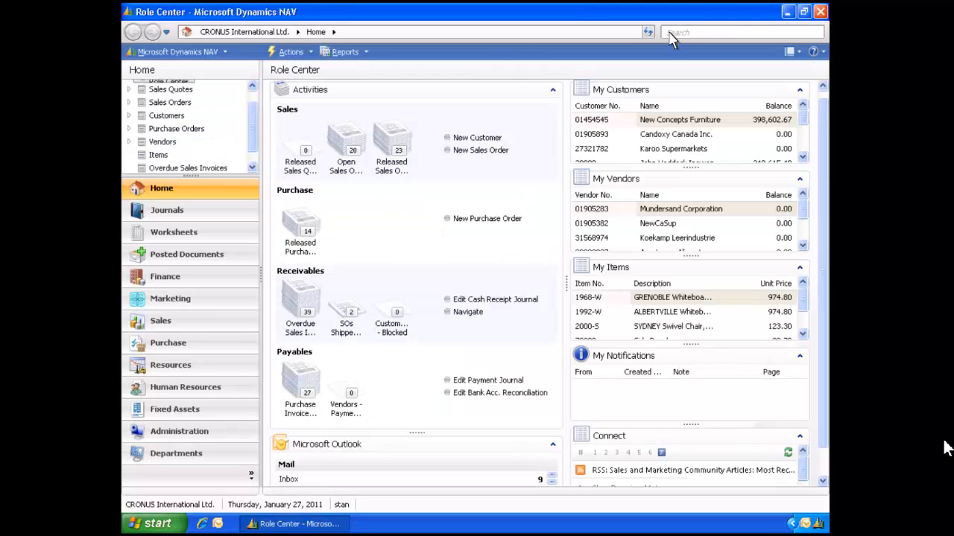
{"action": "type", "text": "Approval Entries"}
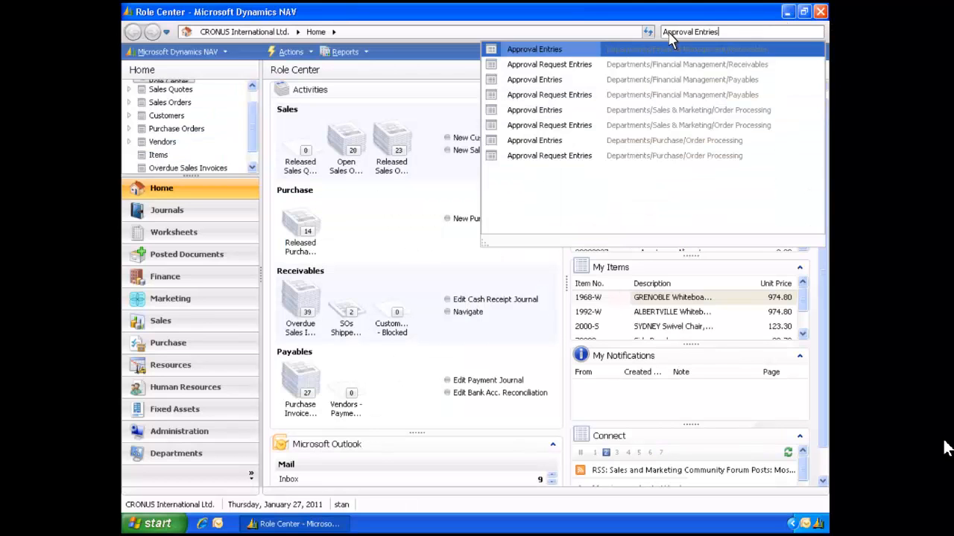
{"action": "left_click", "coordinate": [550, 142]}
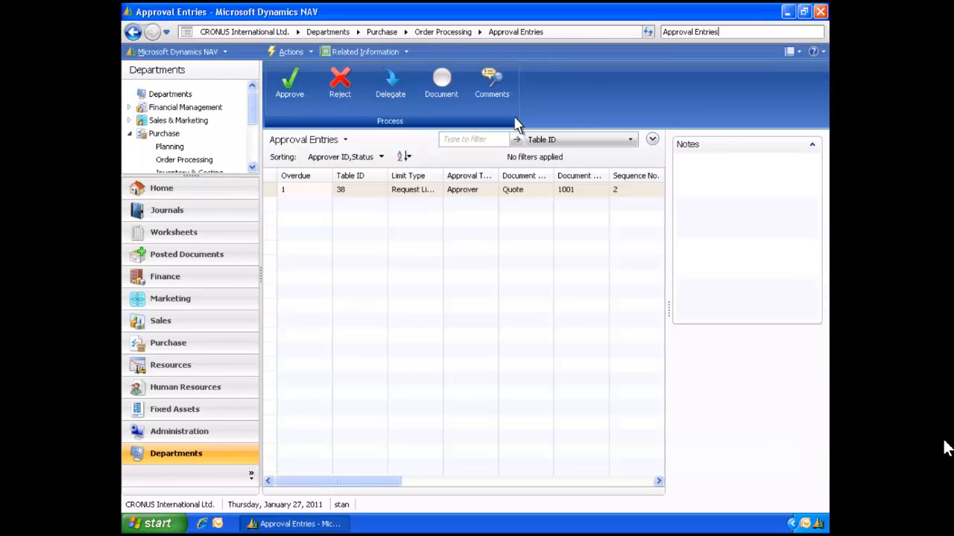
Review the approval comments on the delegated purchase quote entry and close them.
{"action": "left_click", "coordinate": [496, 84]}
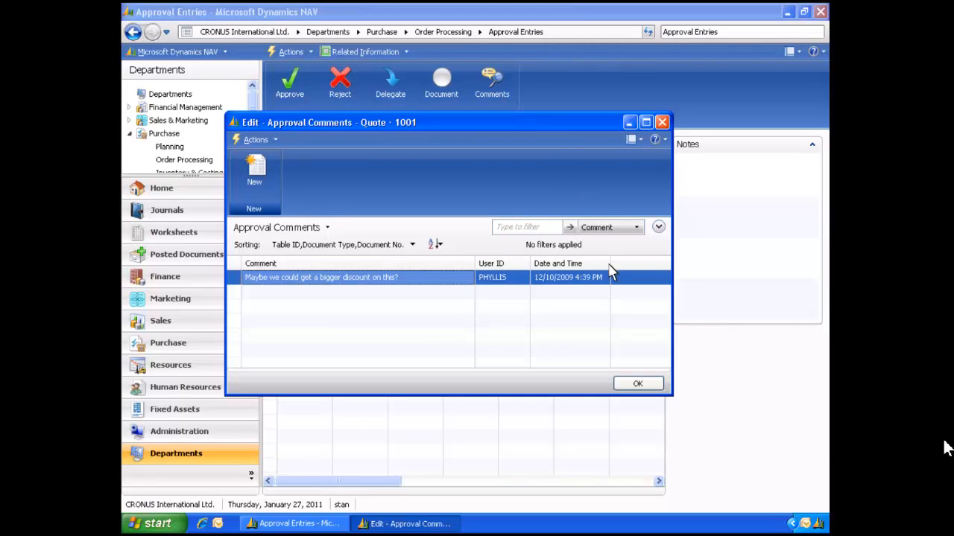
{"action": "left_click", "coordinate": [637, 385]}
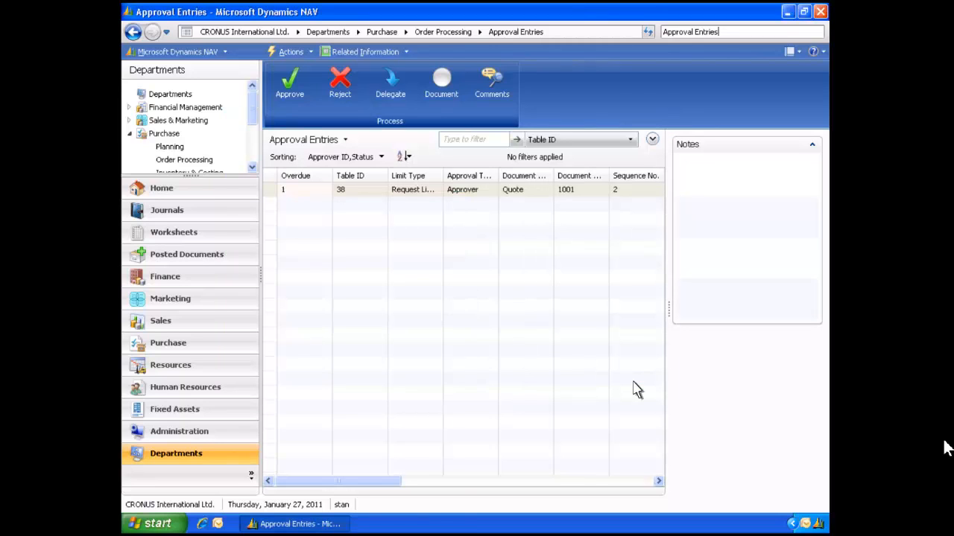
Reject the purchase quote's approval entry with the comment "Yes, please try for 10% discount.".
{"action": "left_click", "coordinate": [341, 87]}
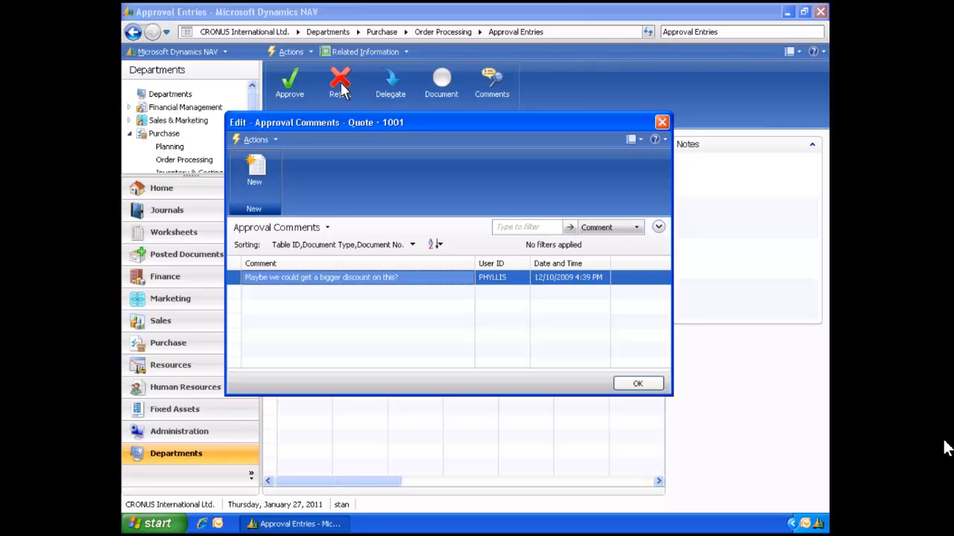
{"action": "left_click", "coordinate": [261, 298]}
{"action": "type", "text": "Yes, please try for 10% discount."}
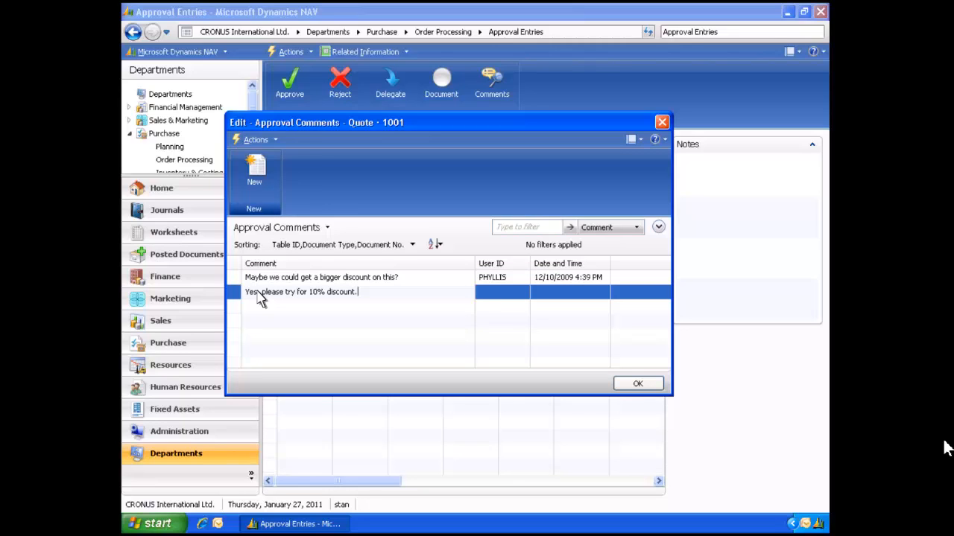
{"action": "left_click", "coordinate": [637, 384]}
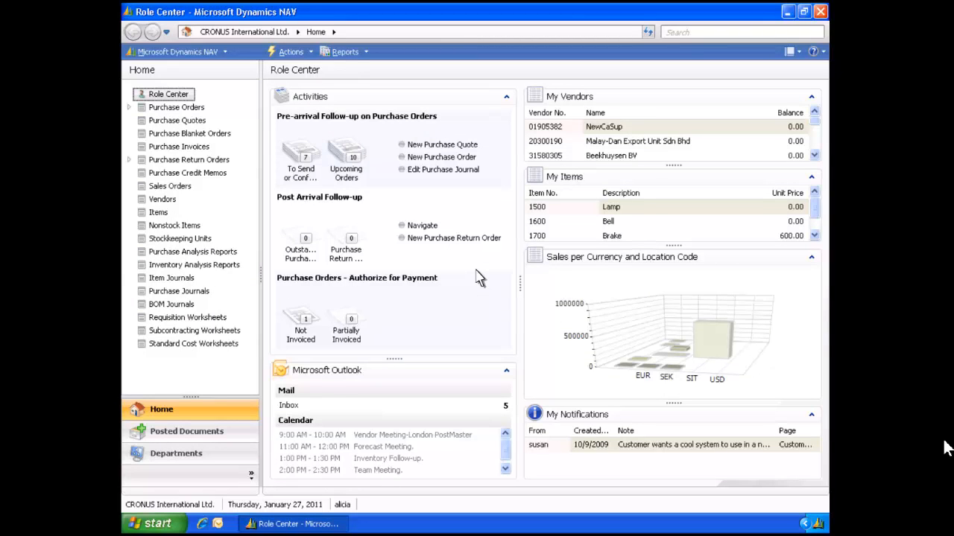
Read the rejection mail for the purchase quote in the requester's Outlook inbox and close Outlook.
{"action": "left_click", "coordinate": [288, 405]}
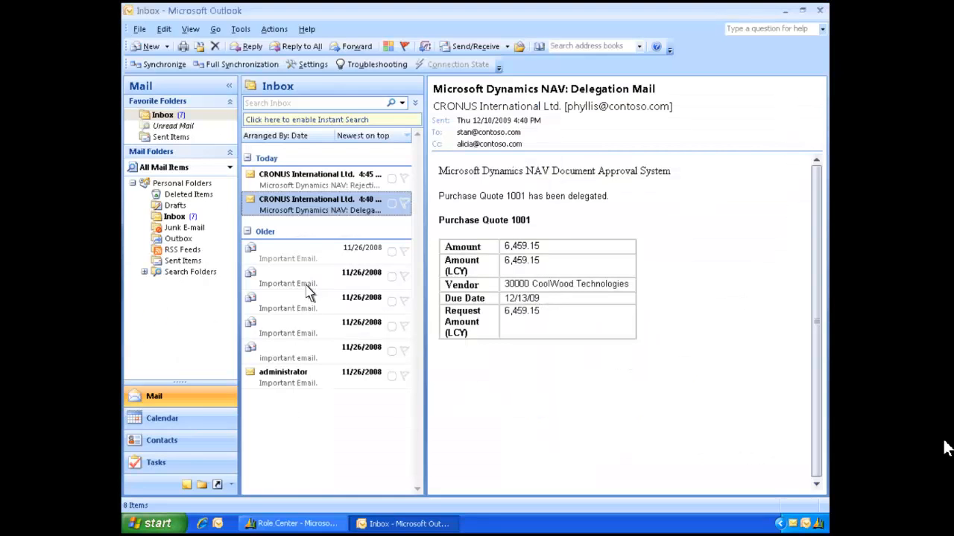
{"action": "left_click", "coordinate": [316, 184]}
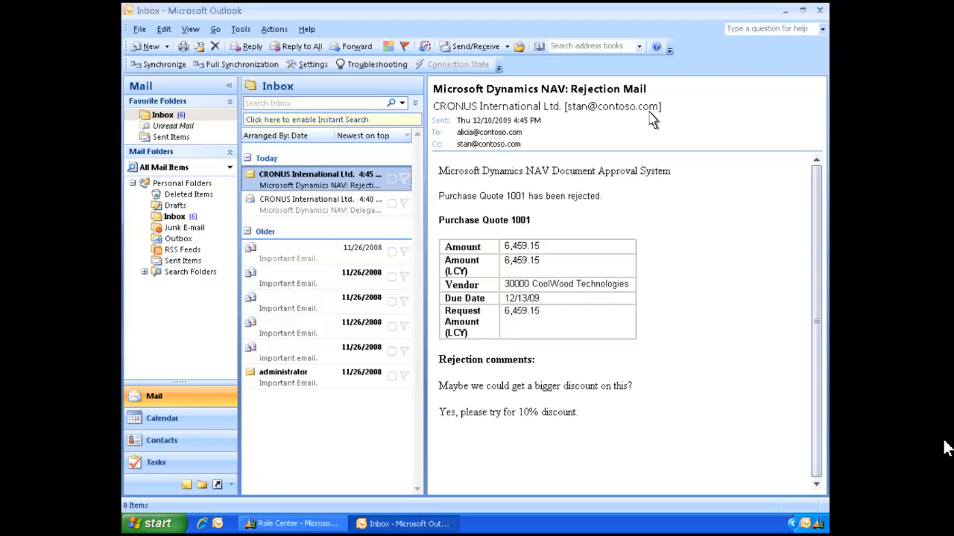
{"action": "left_click", "coordinate": [820, 11]}
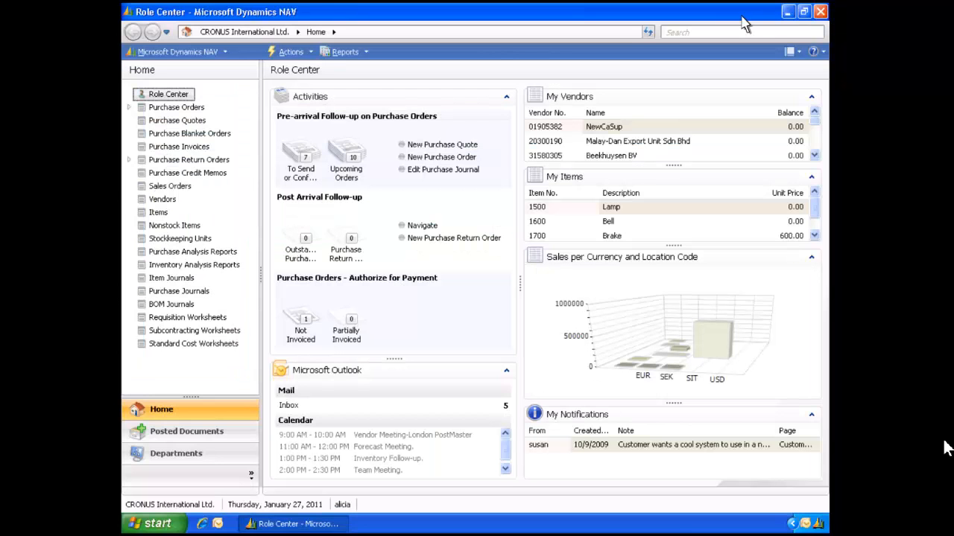
Find the Approval Request Entries list under Purchase order processing and review the approval comments on the quote's first entry, closing them when done.
{"action": "left_click", "coordinate": [685, 32]}
{"action": "type", "text": "Approval Request Entries"}
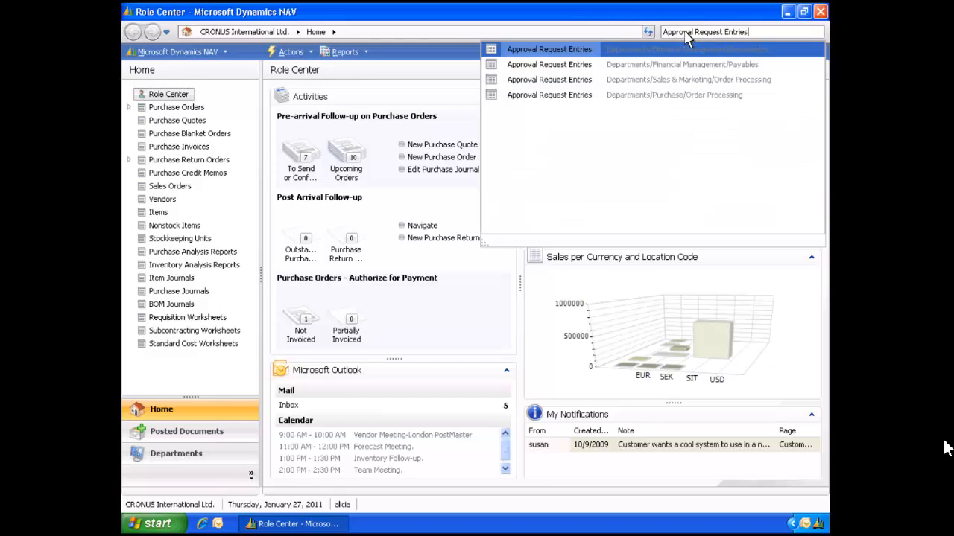
{"action": "left_click", "coordinate": [554, 97]}
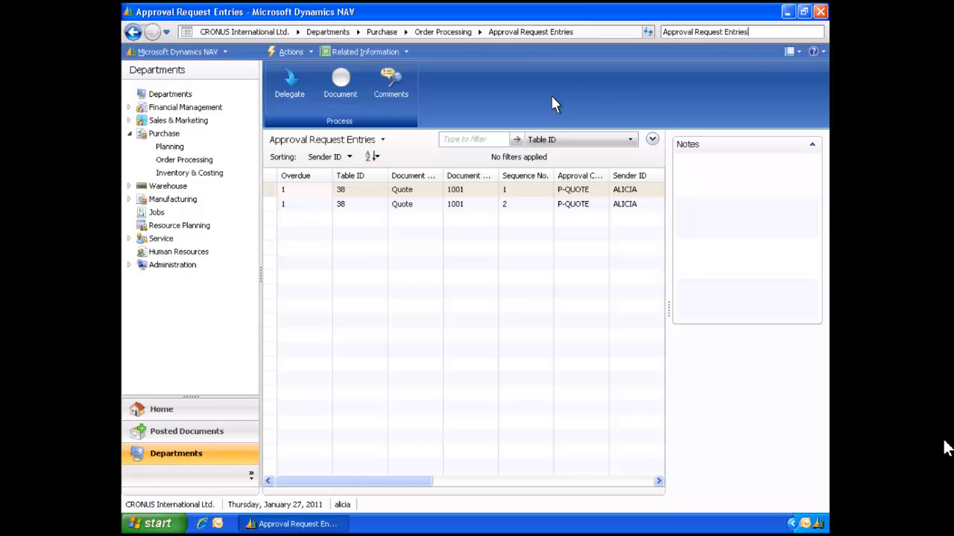
{"action": "left_click", "coordinate": [268, 192]}
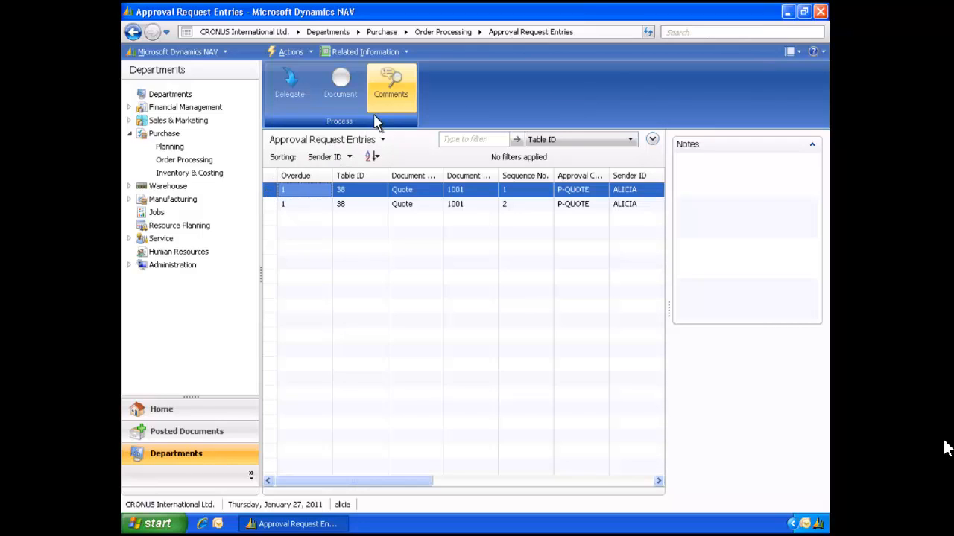
{"action": "left_click", "coordinate": [387, 95]}
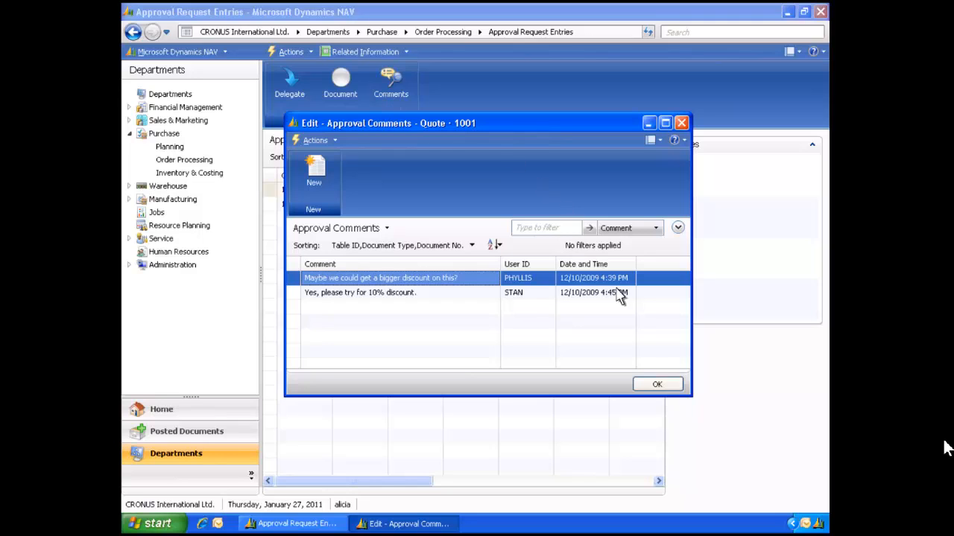
{"action": "left_click", "coordinate": [657, 385]}
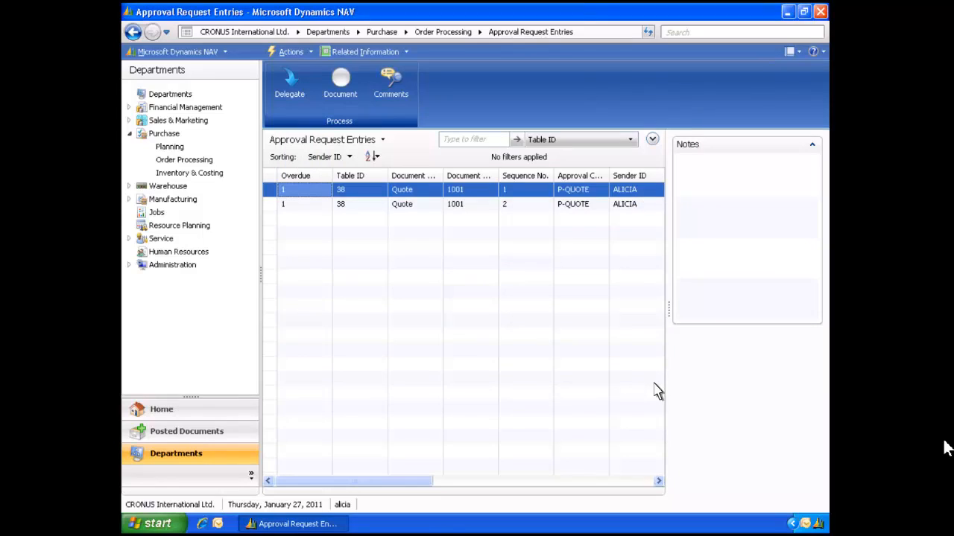